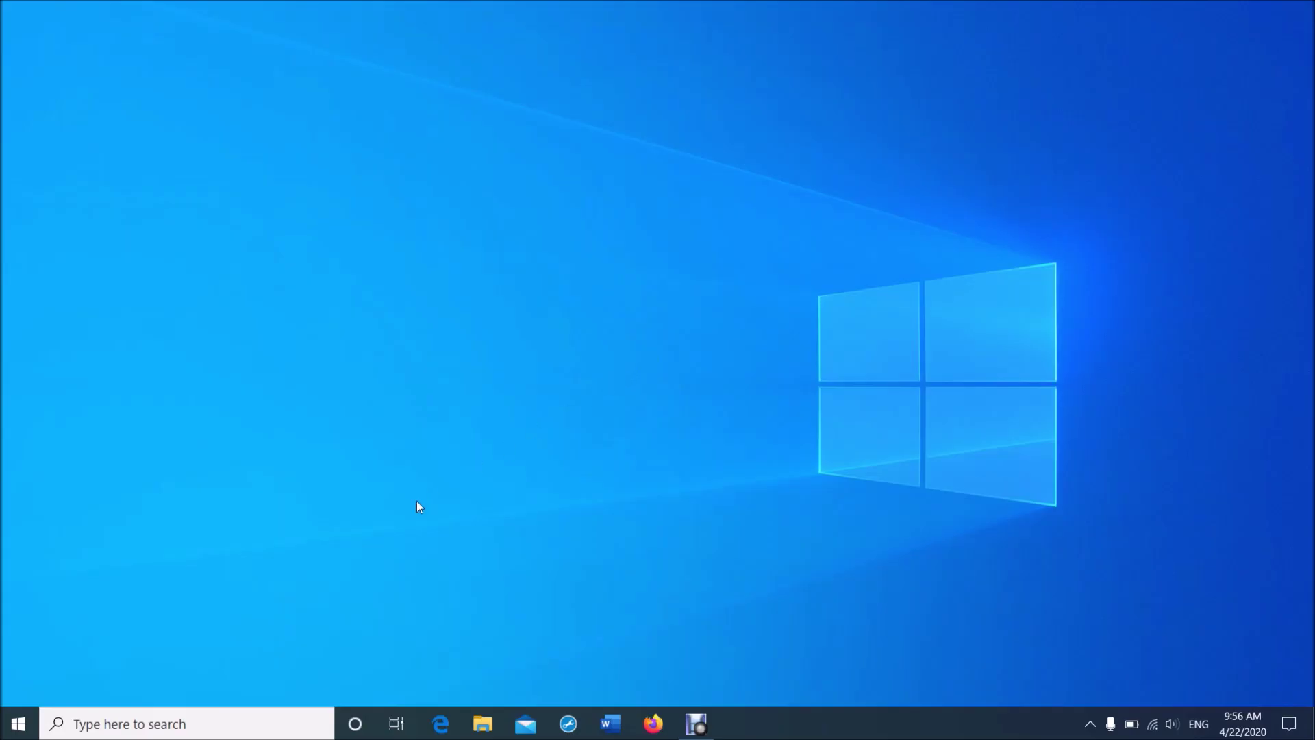
Search Windows for 'Device Manager', fixing a typo along the way
{"action": "left_click", "coordinate": [224, 722]}
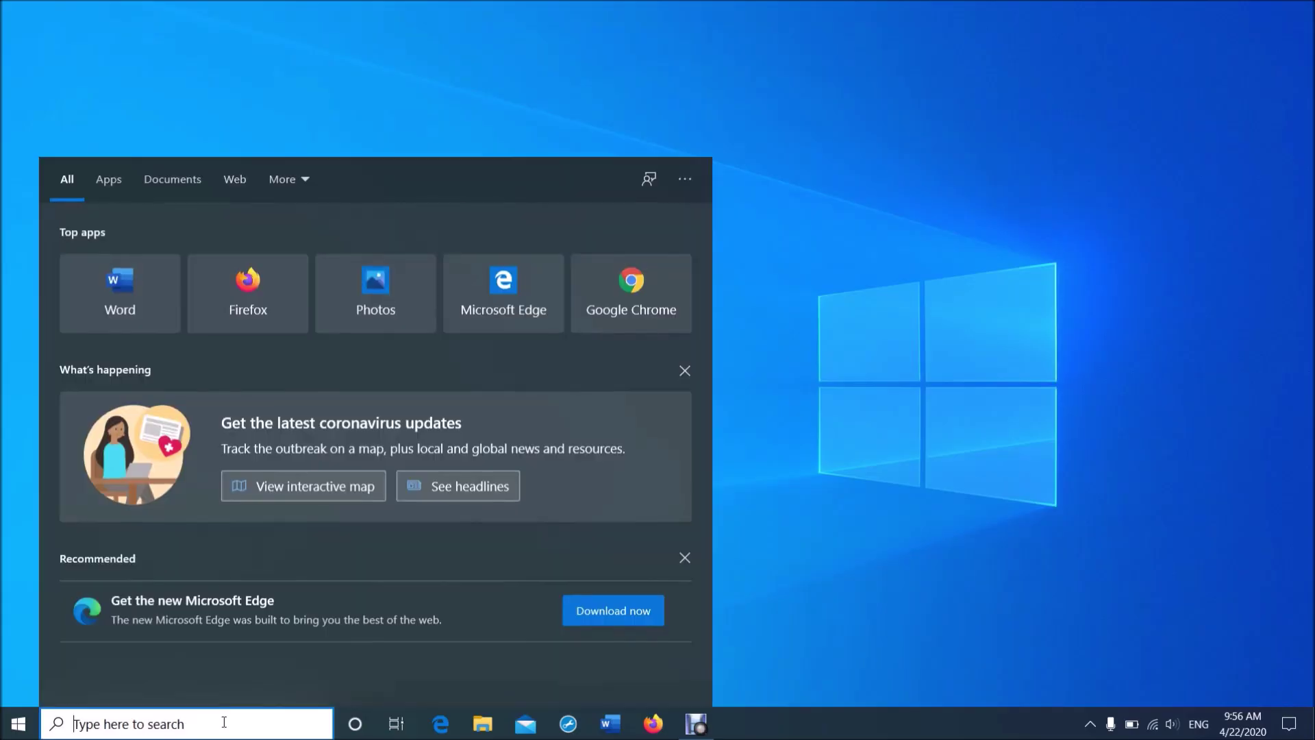
{"action": "type", "text": "Derv"}
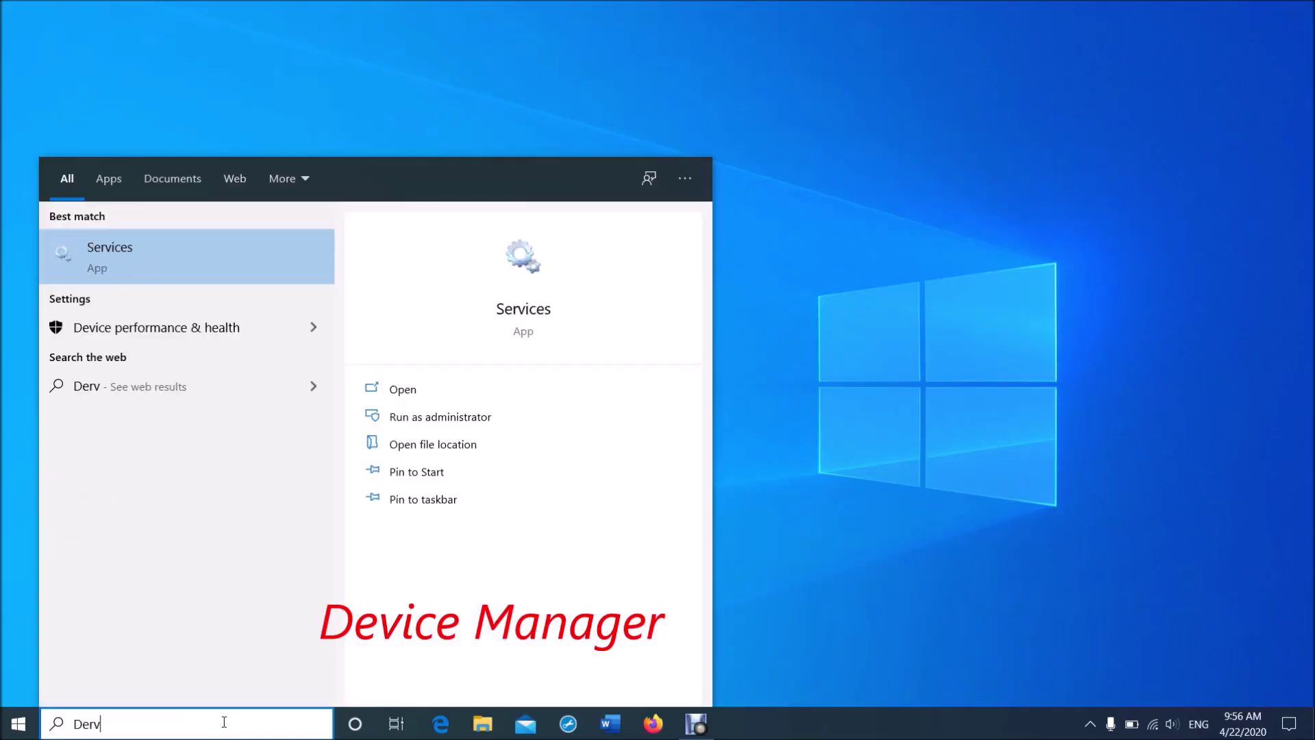
{"action": "key", "text": "BackSpace"}
{"action": "type", "text": "vice "}
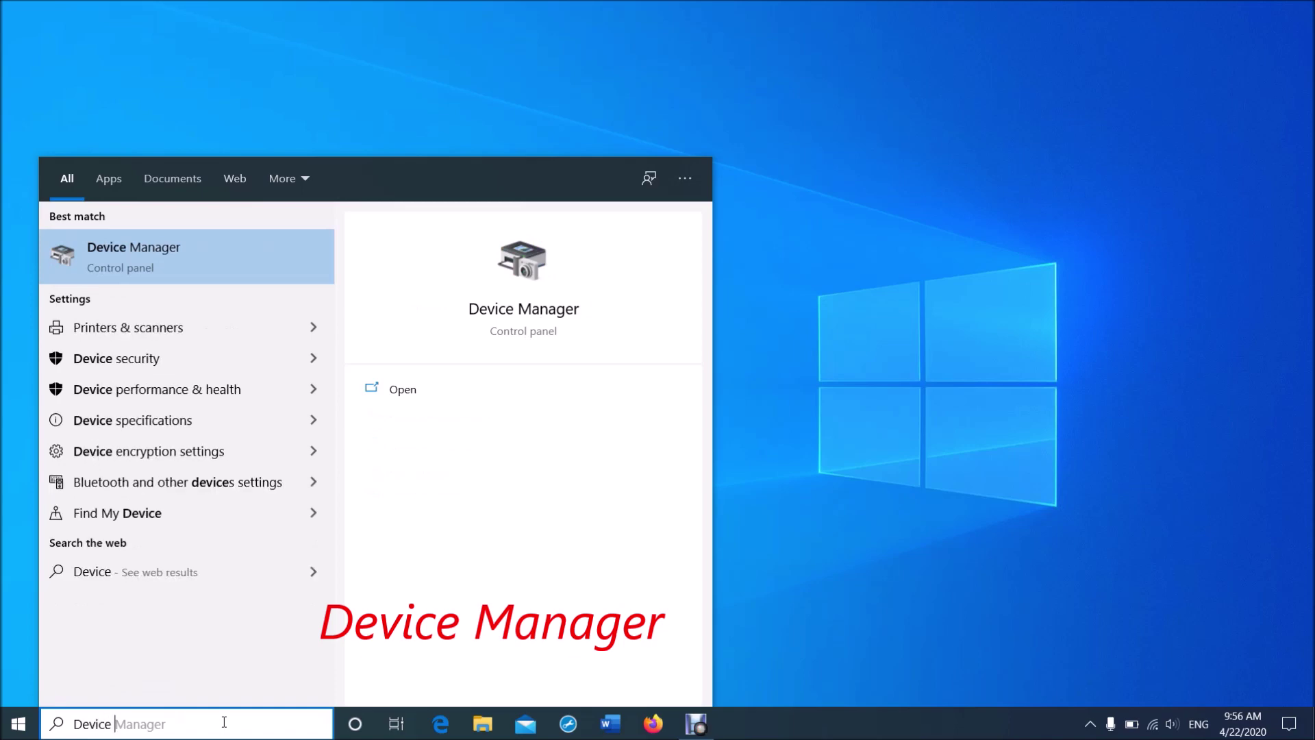
{"action": "type", "text": "Manager"}
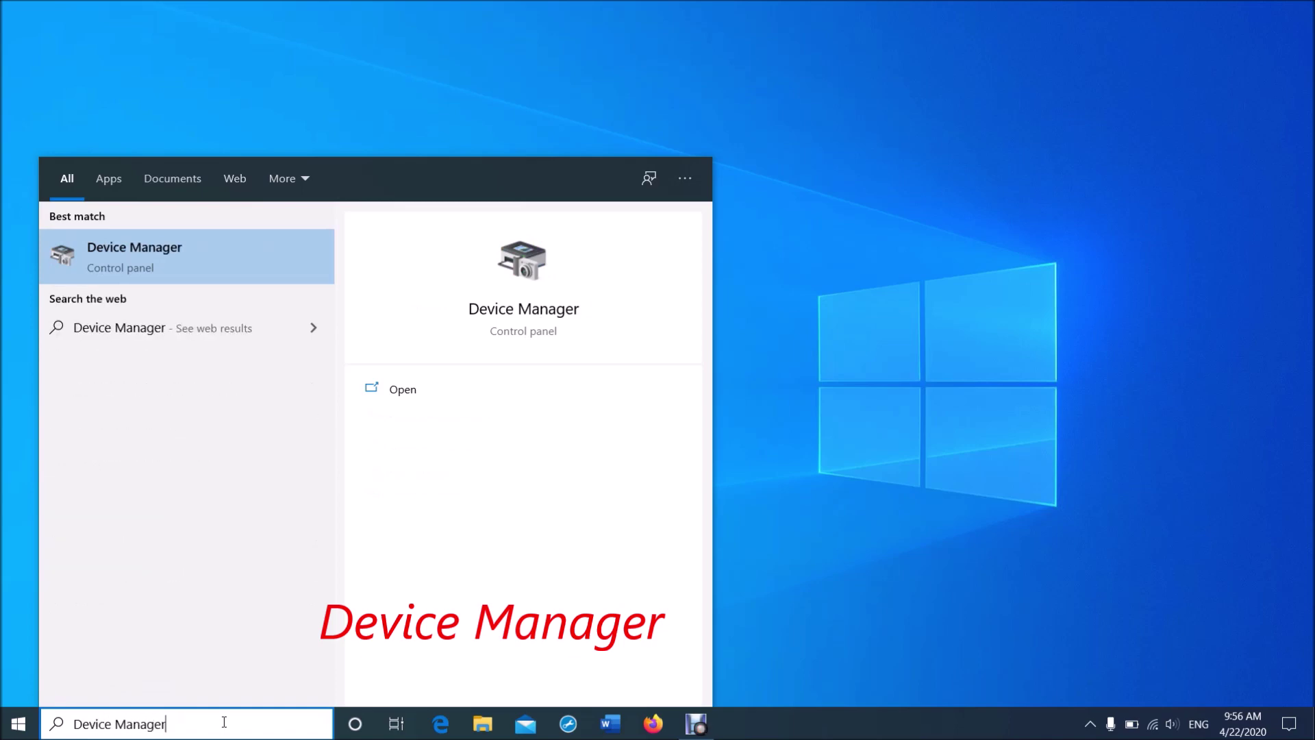
Open Device Manager, expand Bluetooth, and bring up the Intel(R) Wireless Bluetooth(R) adapter's context menu
{"action": "left_click", "coordinate": [203, 254]}
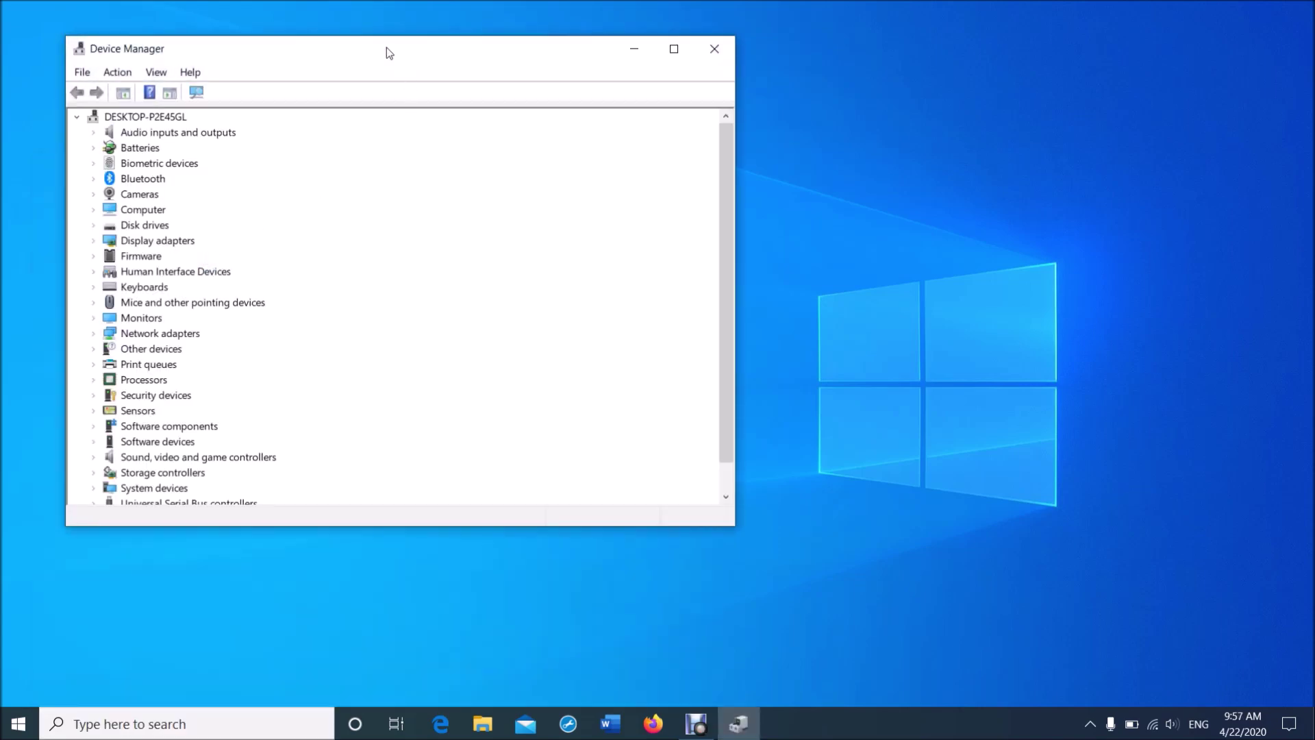
{"action": "left_click_drag", "start_coordinate": [386, 48], "coordinate": [525, 66]}
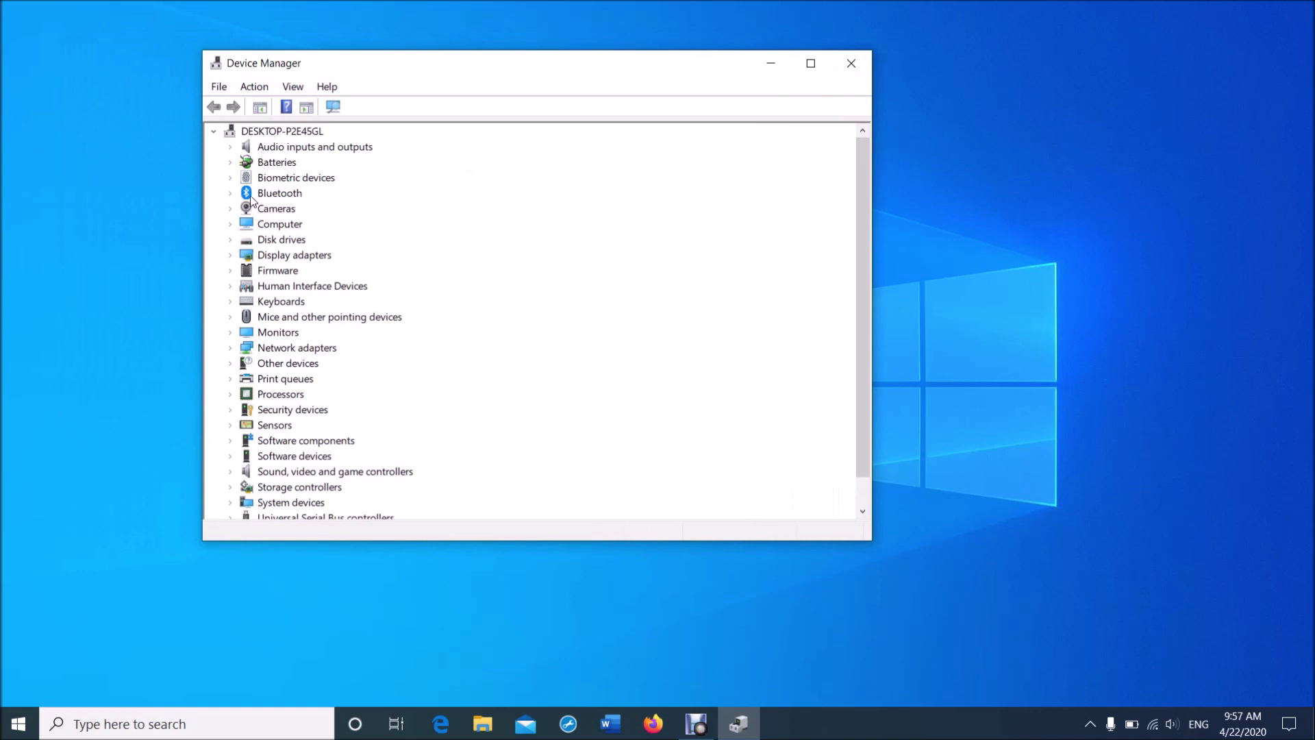
{"action": "left_click", "coordinate": [229, 195]}
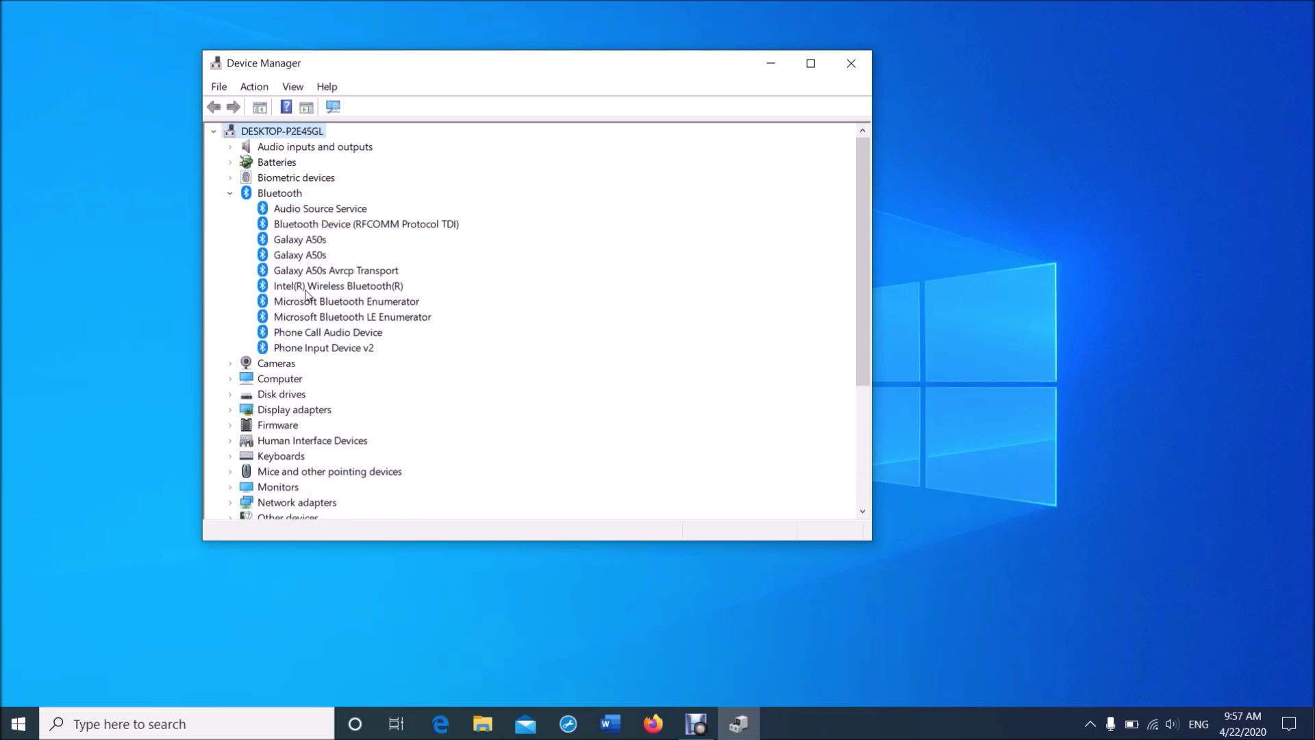
{"action": "right_click", "coordinate": [306, 292]}
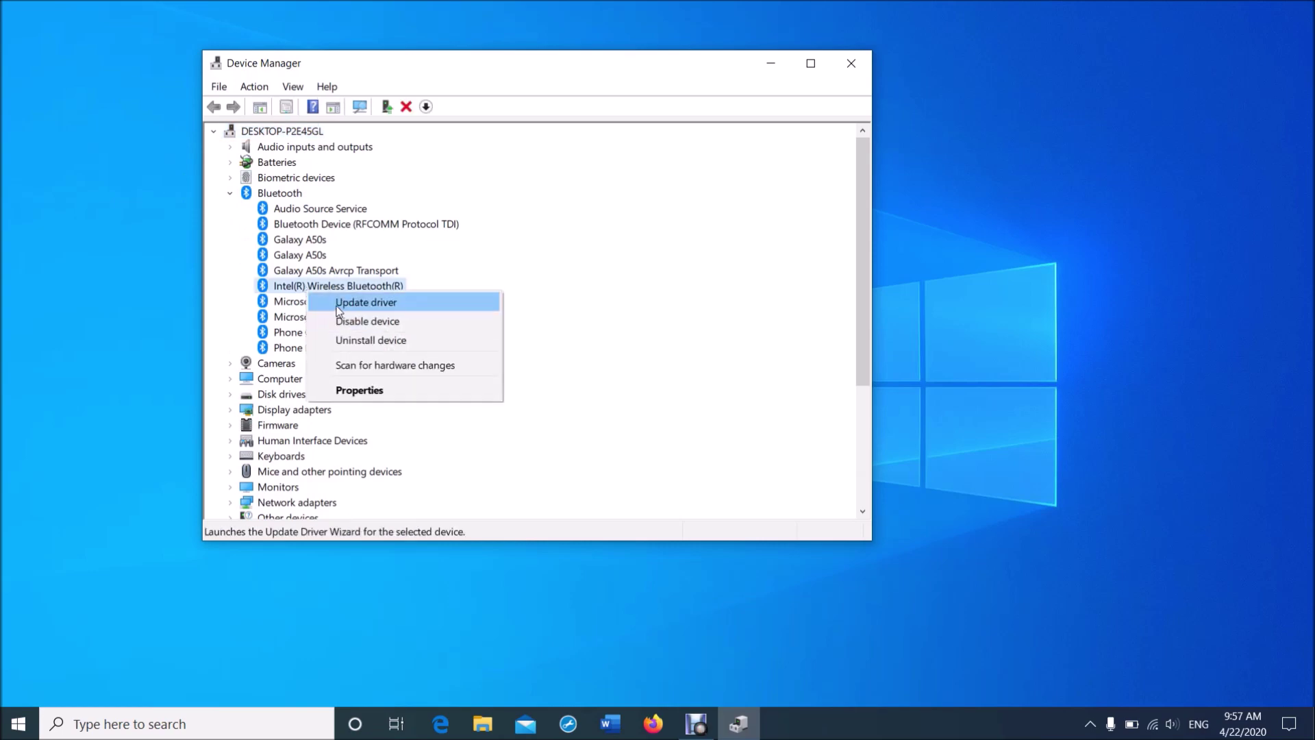
Search automatically for an Intel Bluetooth driver update, then switch to browsing this computer for drivers
{"action": "left_click", "coordinate": [337, 304]}
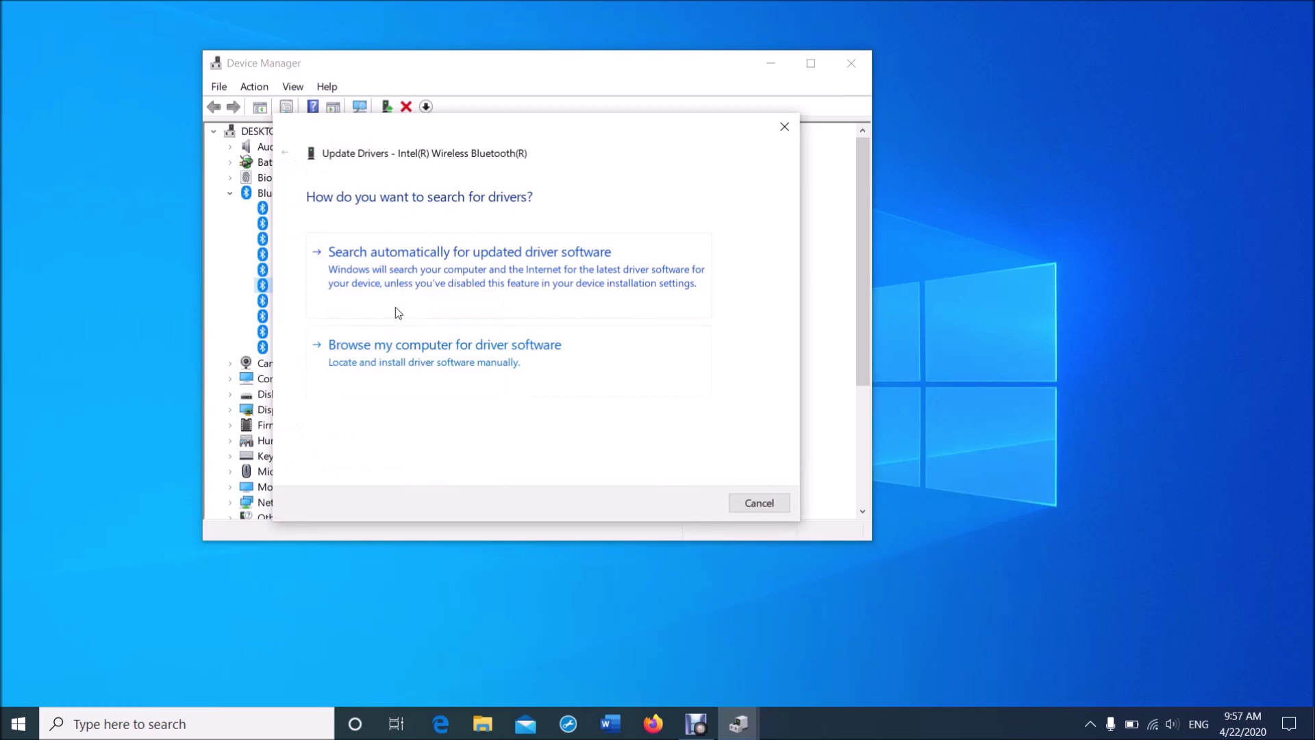
{"action": "left_click", "coordinate": [538, 268]}
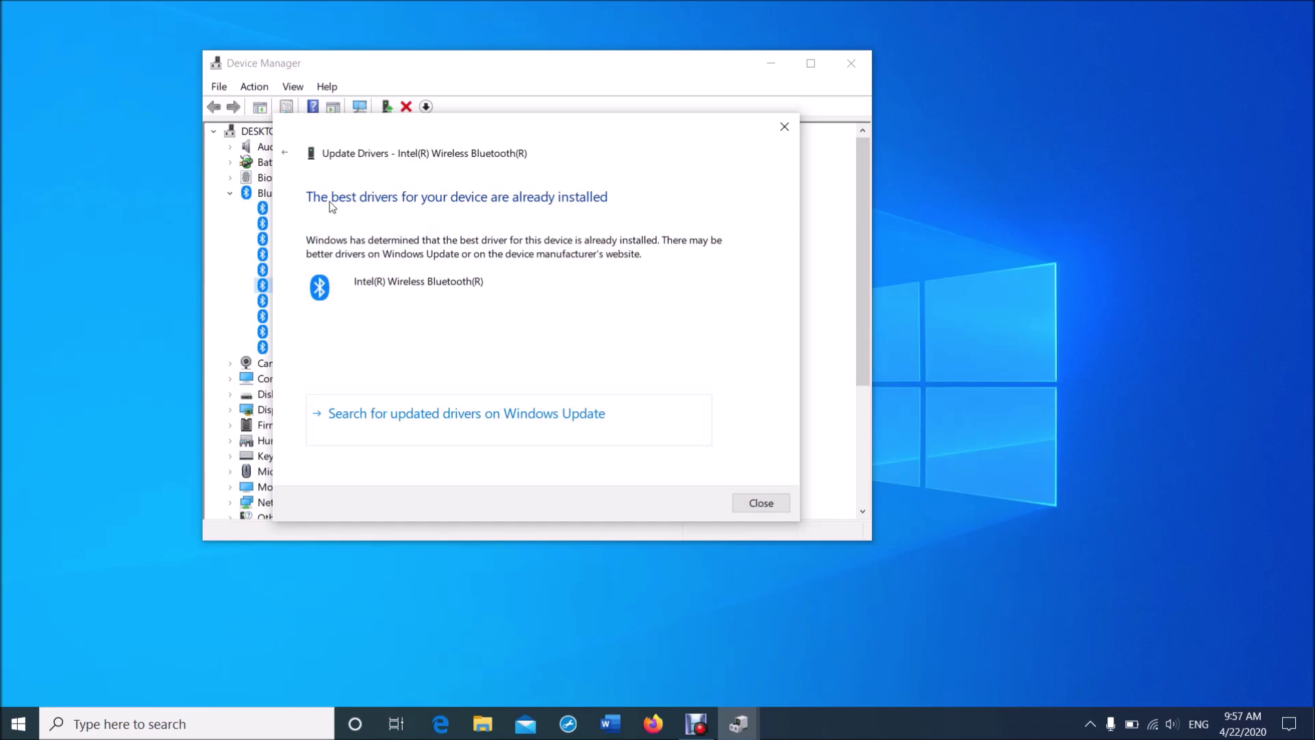
{"action": "left_click", "coordinate": [286, 154]}
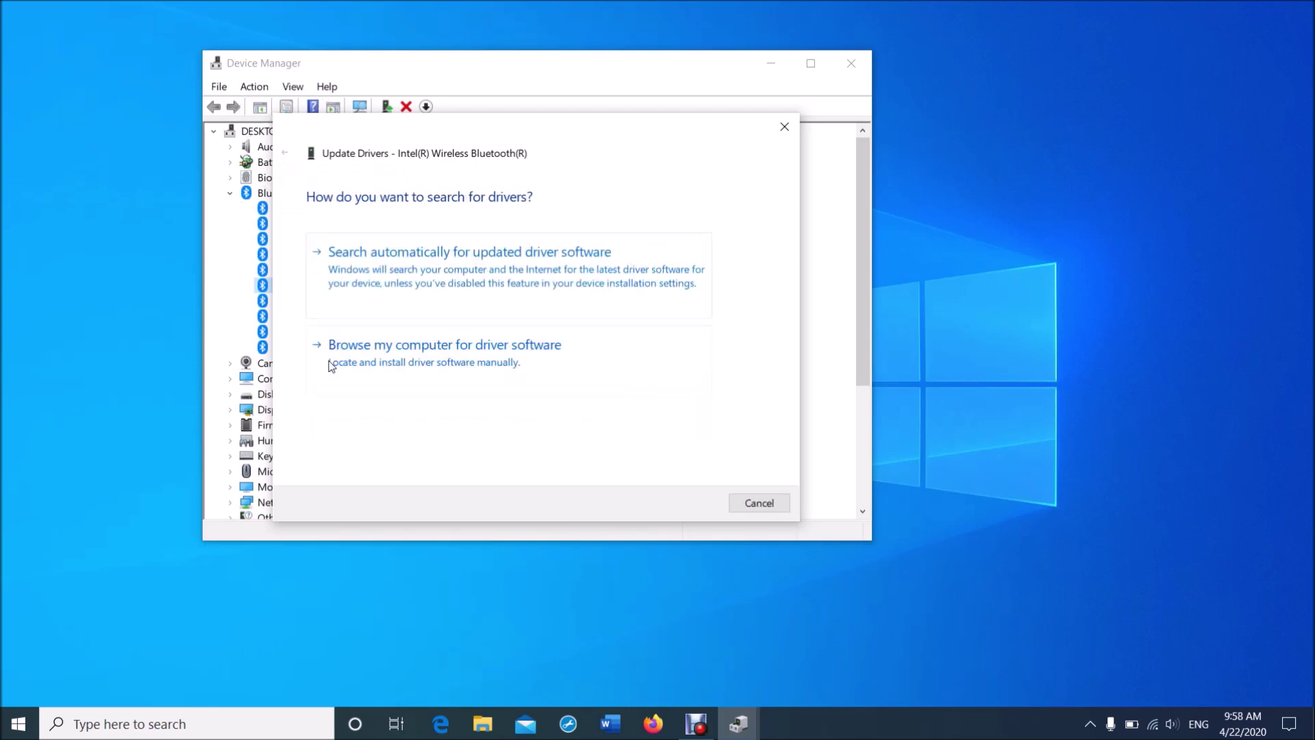
{"action": "left_click", "coordinate": [490, 358]}
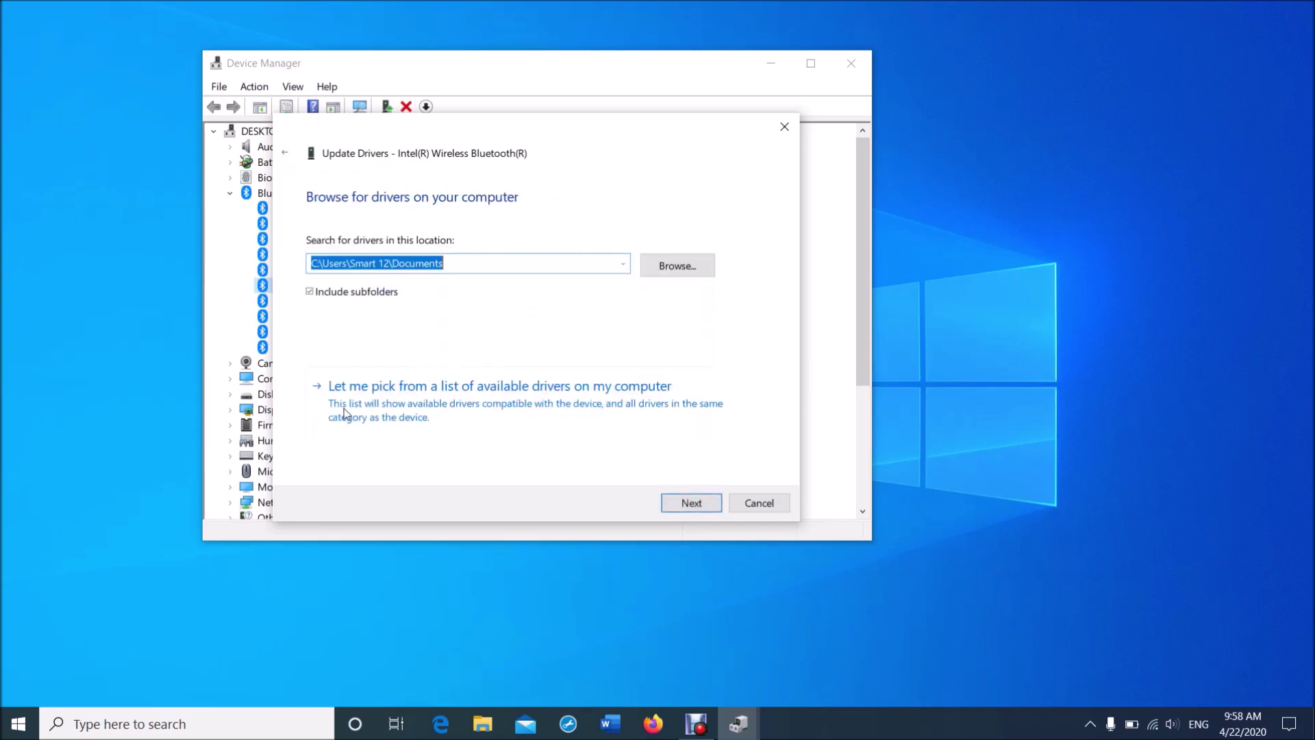
Install Intel(R) Wireless Bluetooth(R) driver 21.80.0.3 (2/9/2020) from the local driver list and close the wizard
{"action": "left_click", "coordinate": [602, 403]}
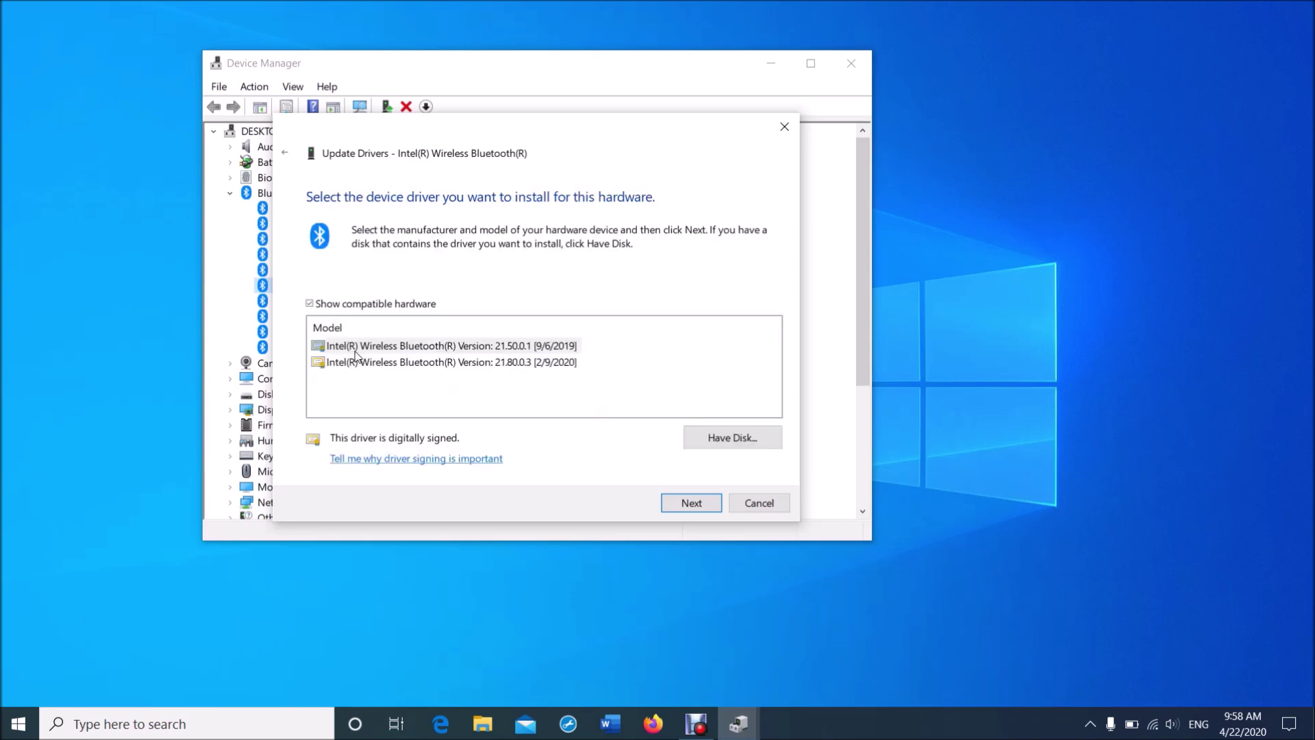
{"action": "left_click", "coordinate": [370, 364]}
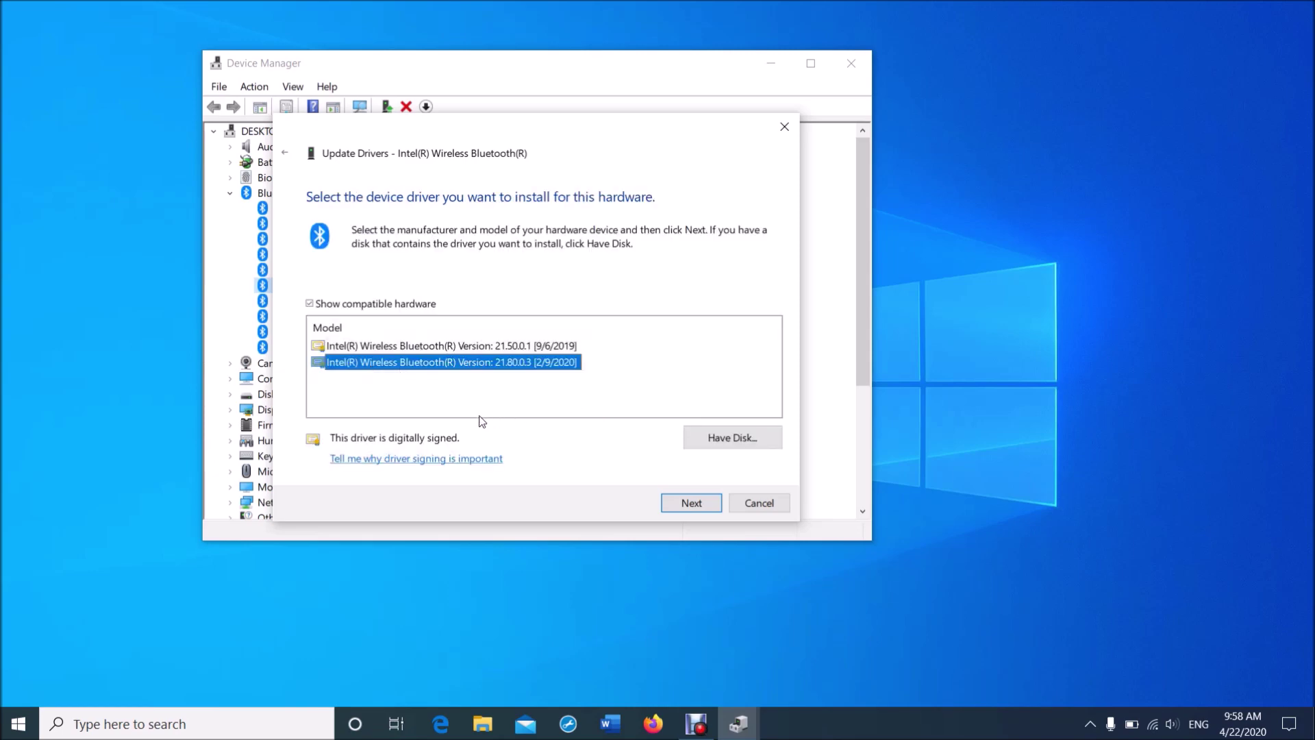
{"action": "left_click", "coordinate": [712, 506]}
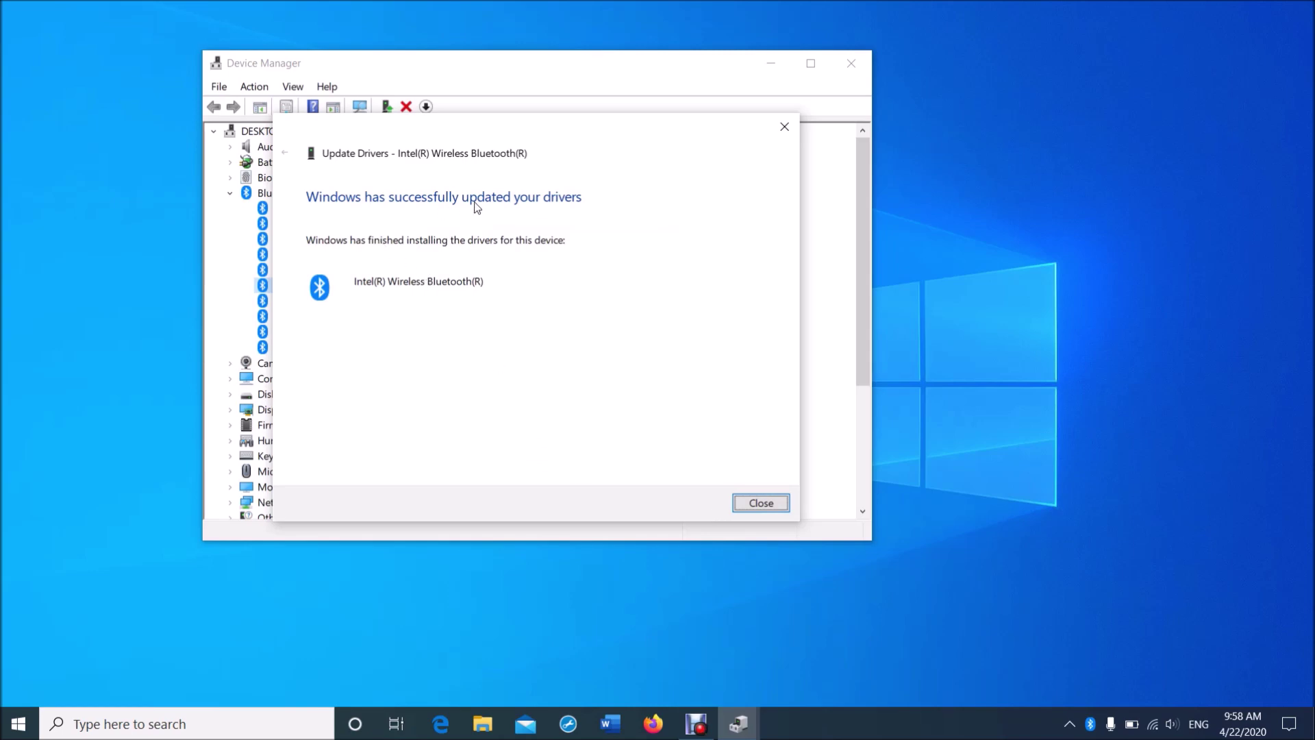
{"action": "left_click", "coordinate": [756, 508]}
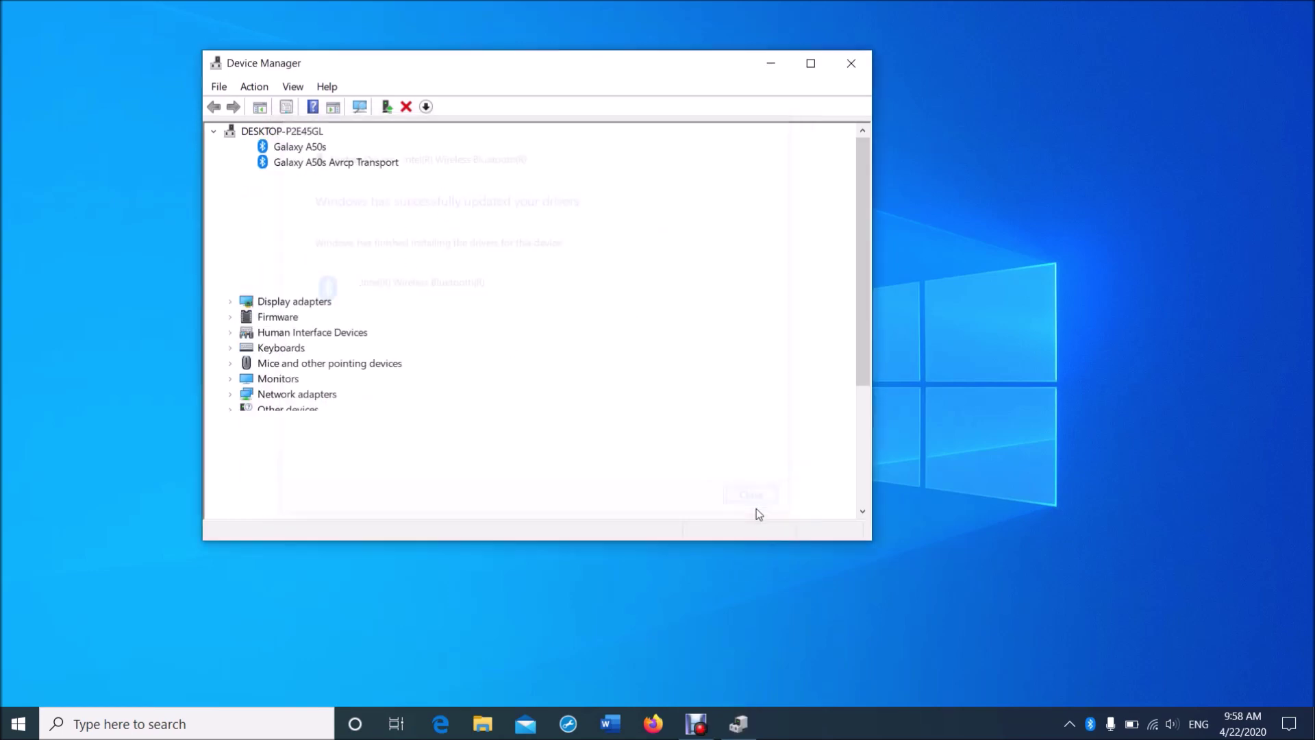
Close Device Manager, view the Start power options, and open the Win+X system tools menu
{"action": "left_click", "coordinate": [865, 60]}
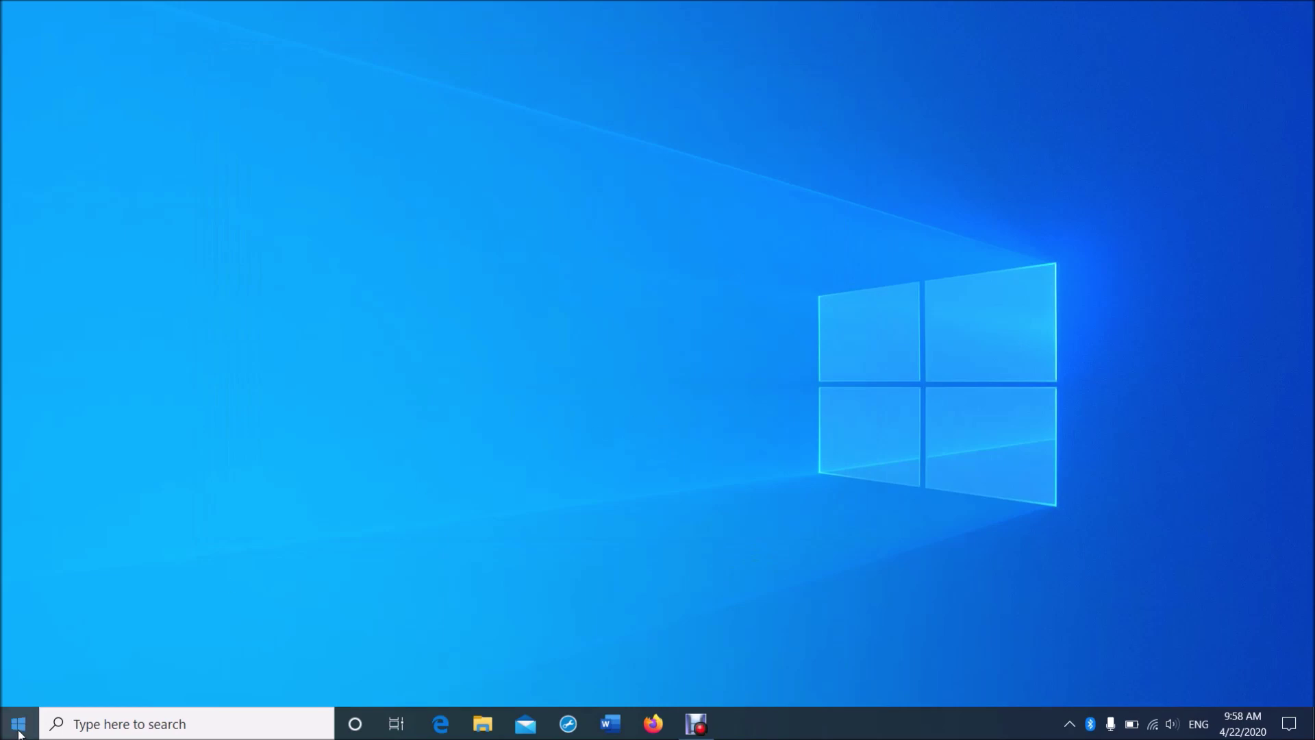
{"action": "left_click", "coordinate": [19, 724]}
{"action": "left_click", "coordinate": [18, 686]}
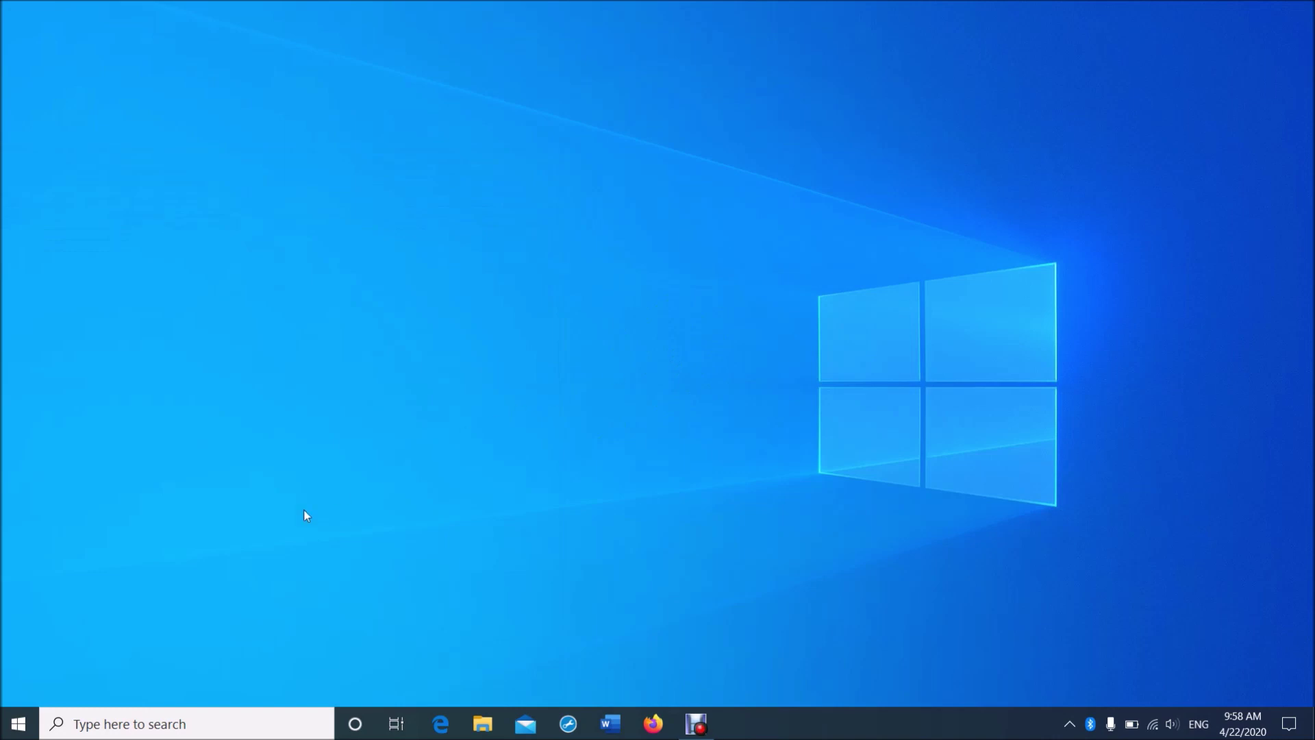
{"action": "right_click", "coordinate": [19, 724]}
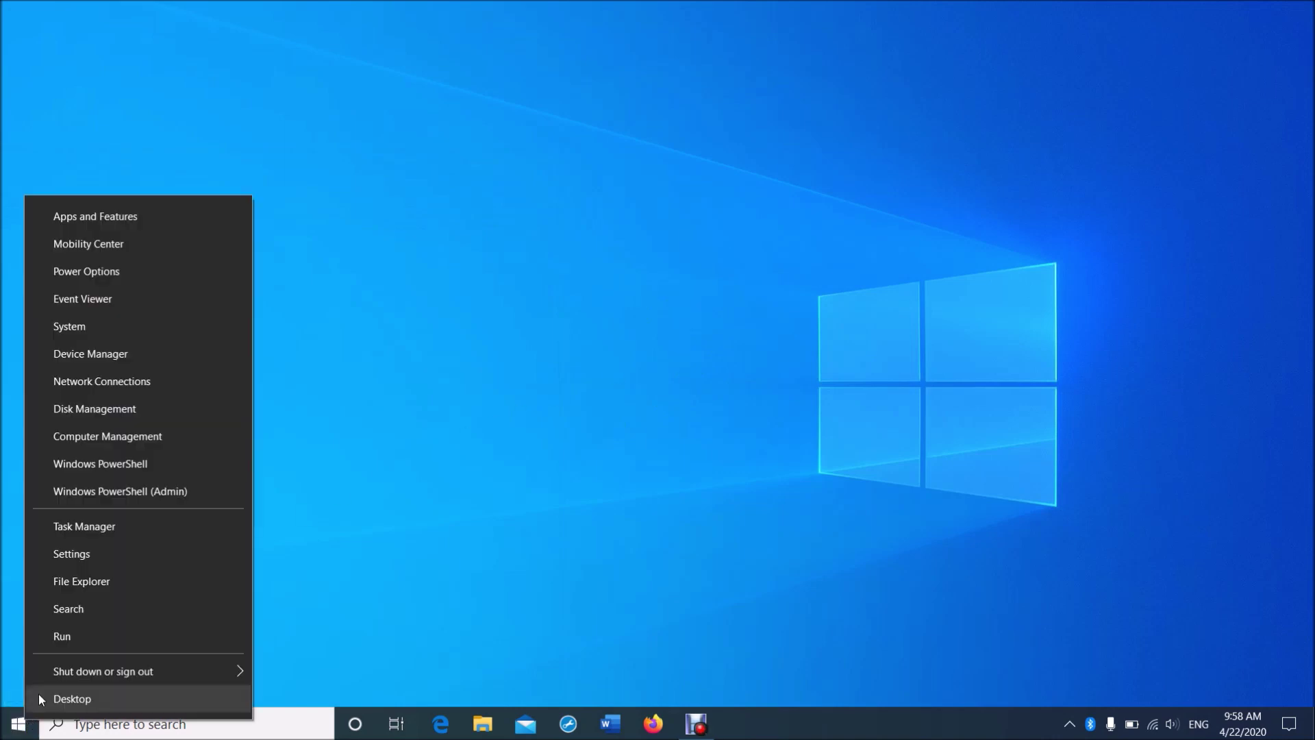
Launch services.msc from the Run dialog
{"action": "left_click", "coordinate": [56, 636]}
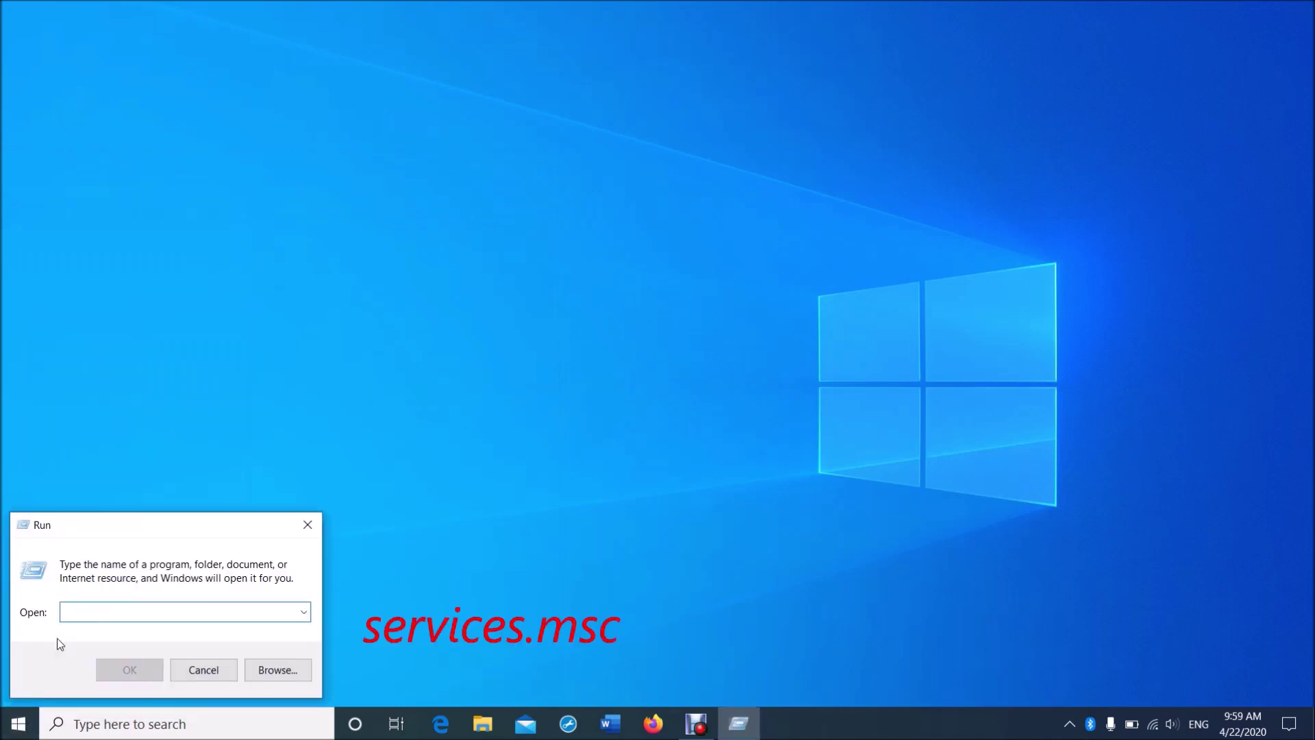
{"action": "type", "text": "servic"}
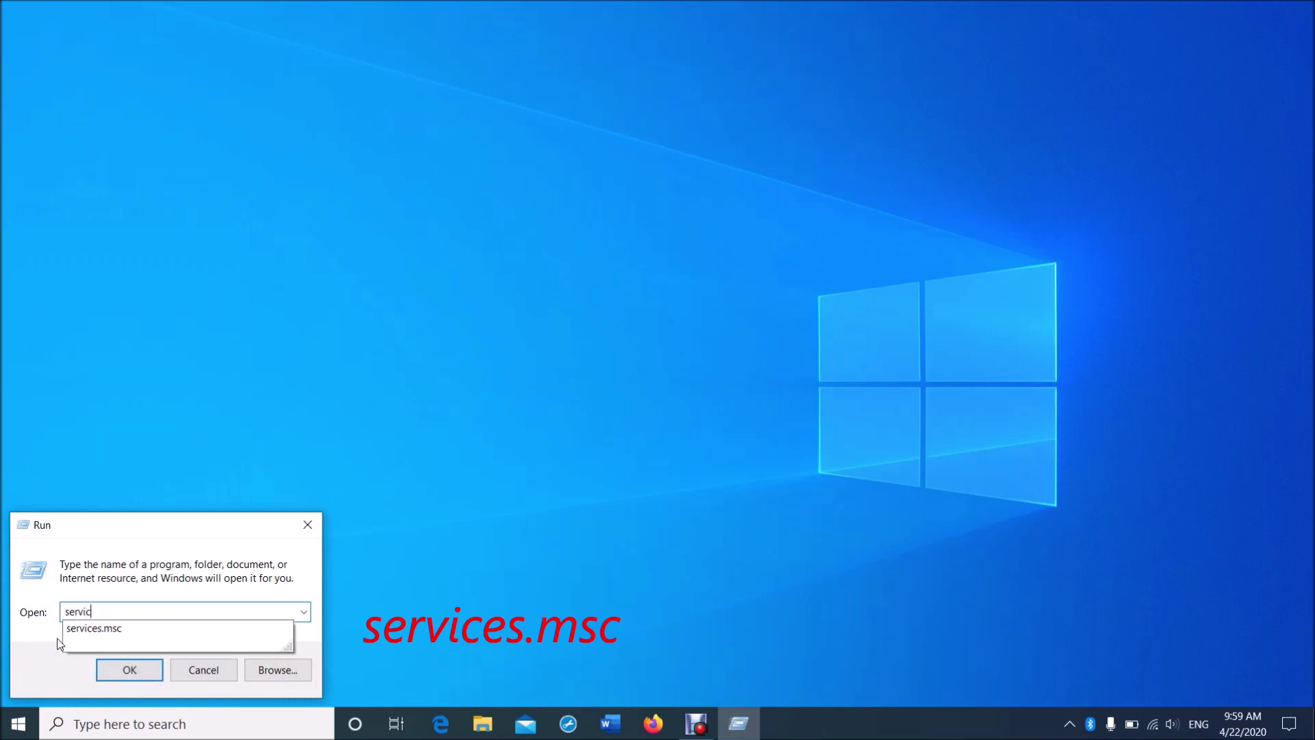
{"action": "type", "text": "es.msc"}
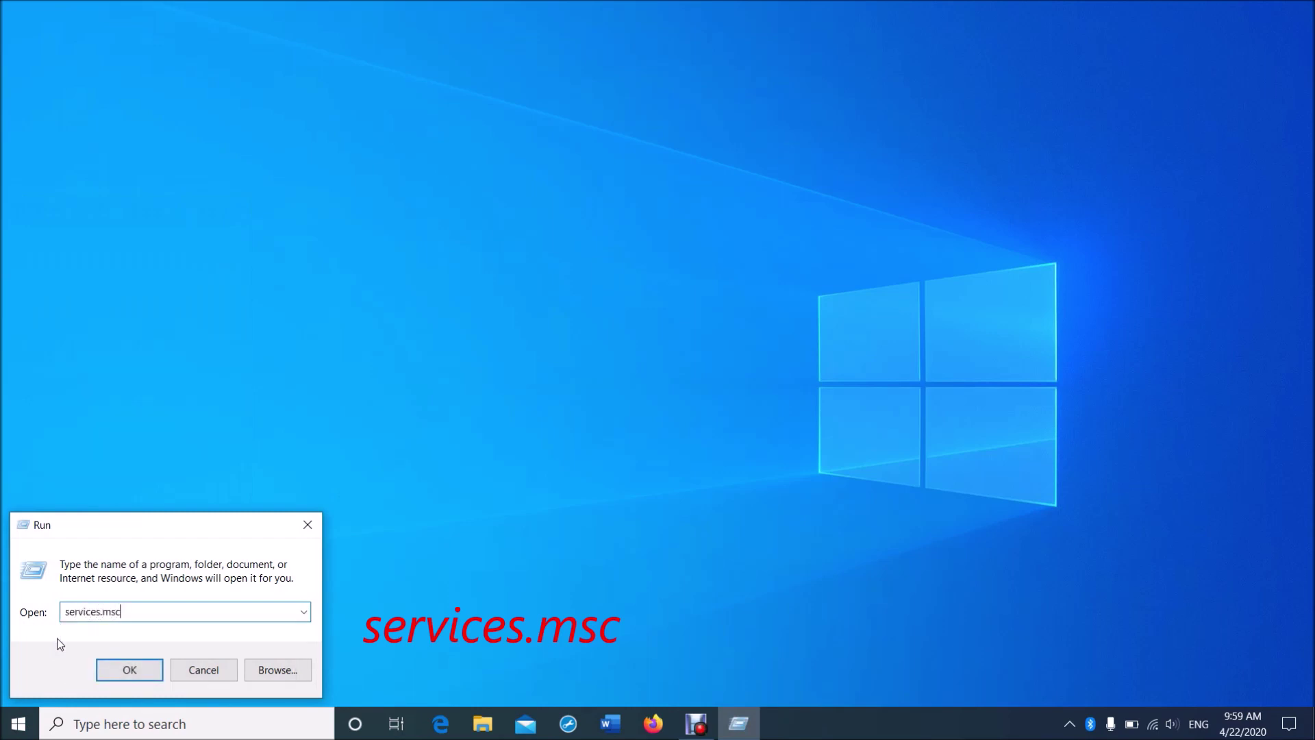
{"action": "left_click", "coordinate": [118, 677]}
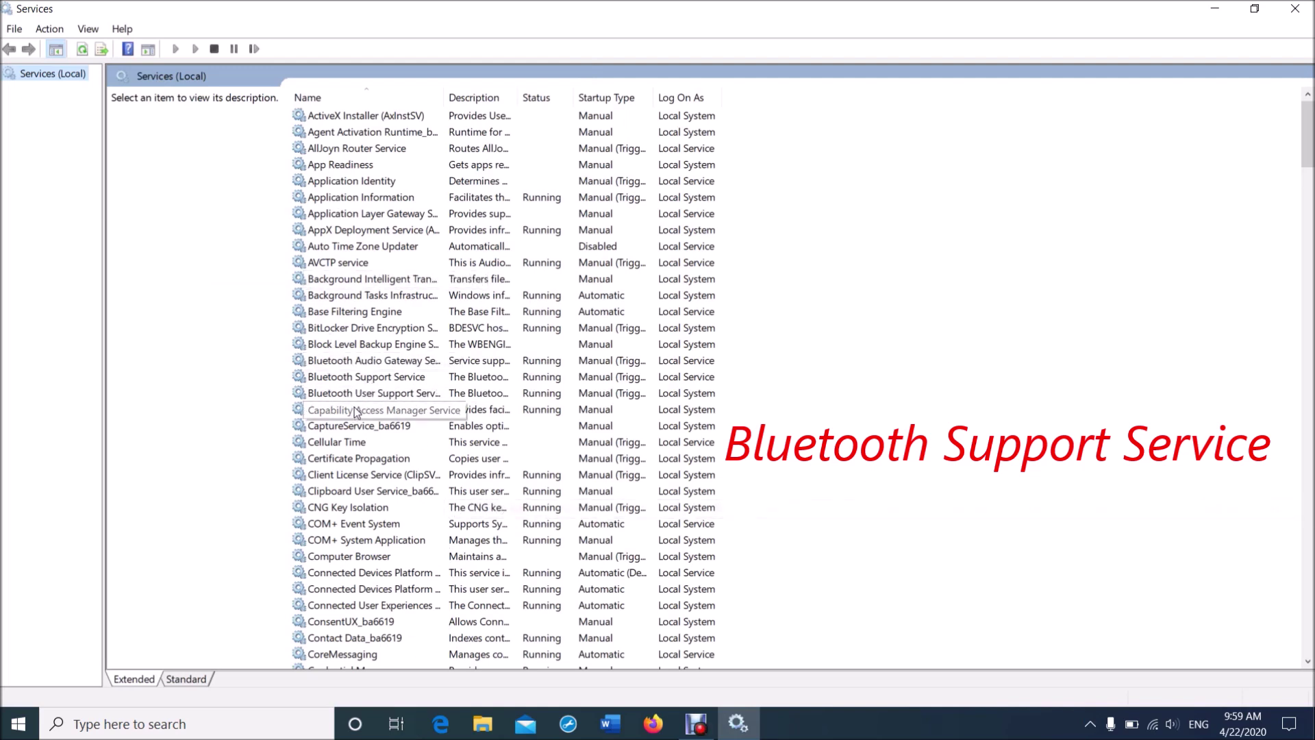
Open the Properties dialog for Bluetooth Support Service from the services list
{"action": "left_click", "coordinate": [365, 380]}
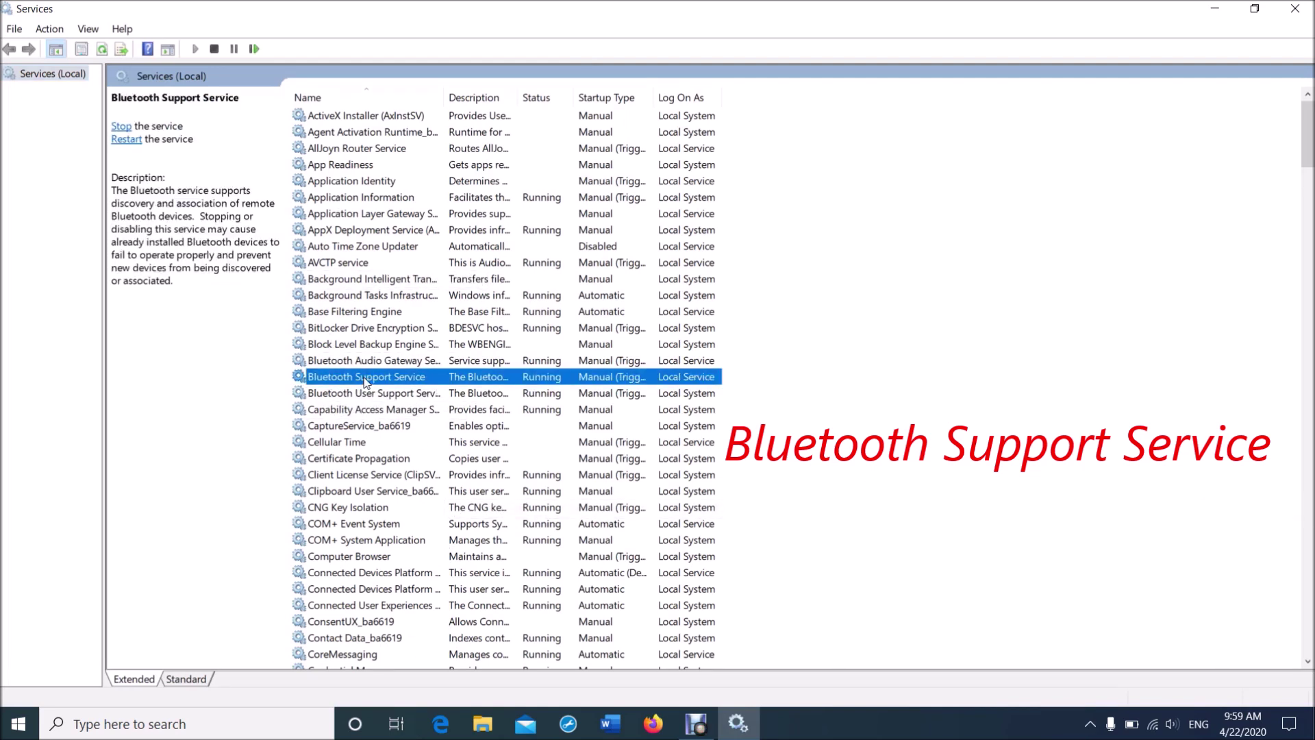
{"action": "double_click", "coordinate": [365, 380]}
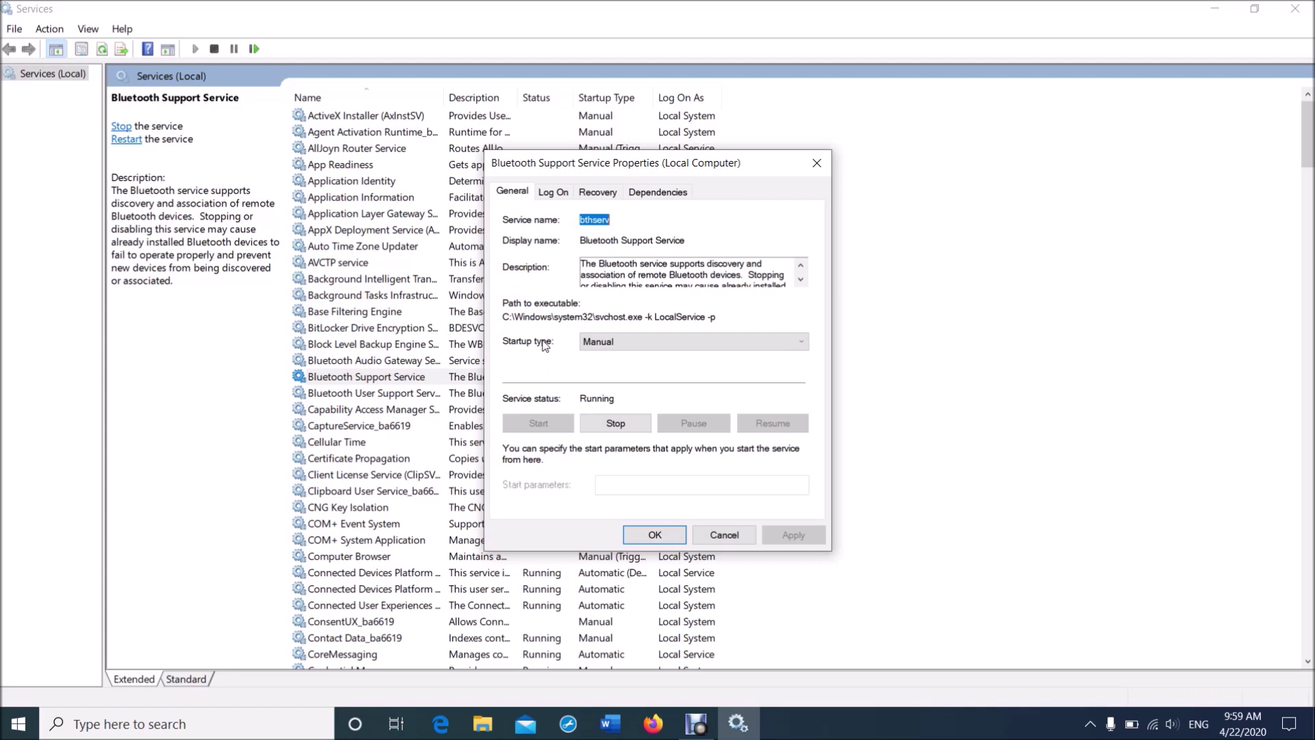
Stop Bluetooth Support Service, set startup to Automatic, start it, apply, and close Services
{"action": "left_click", "coordinate": [614, 428]}
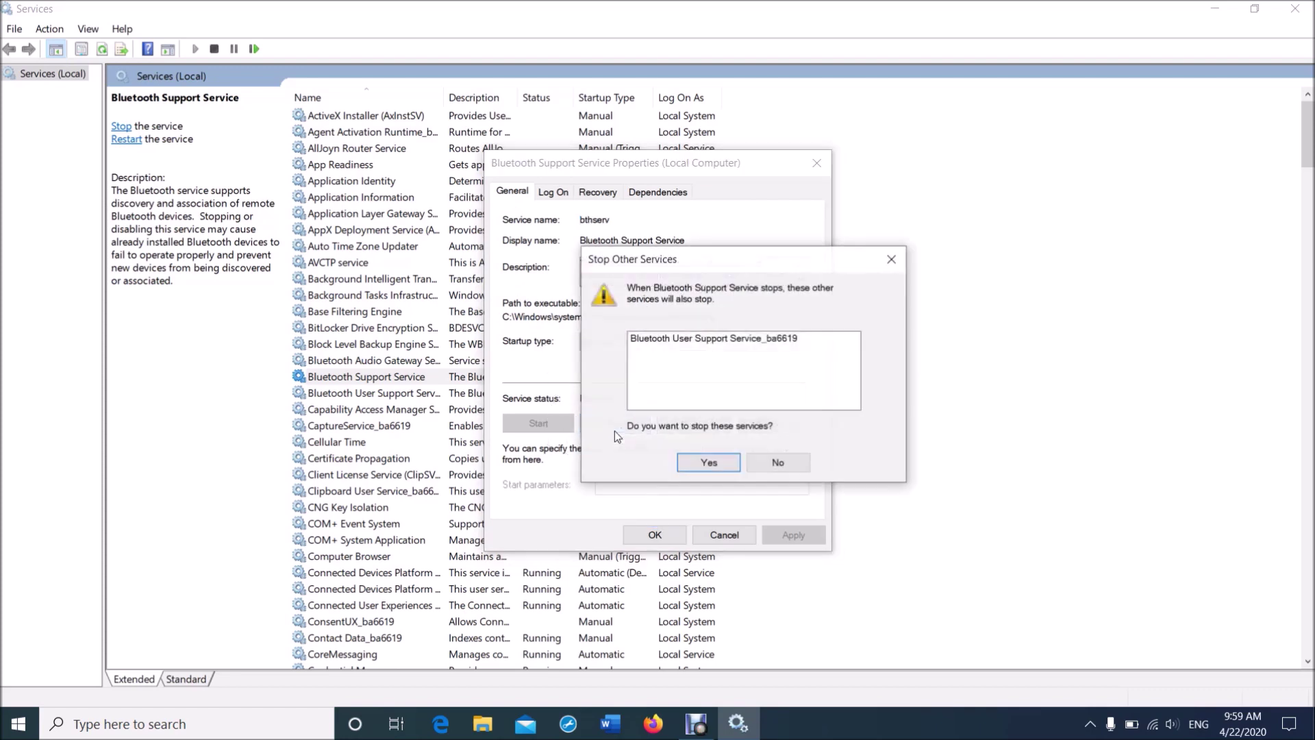
{"action": "left_click", "coordinate": [728, 465]}
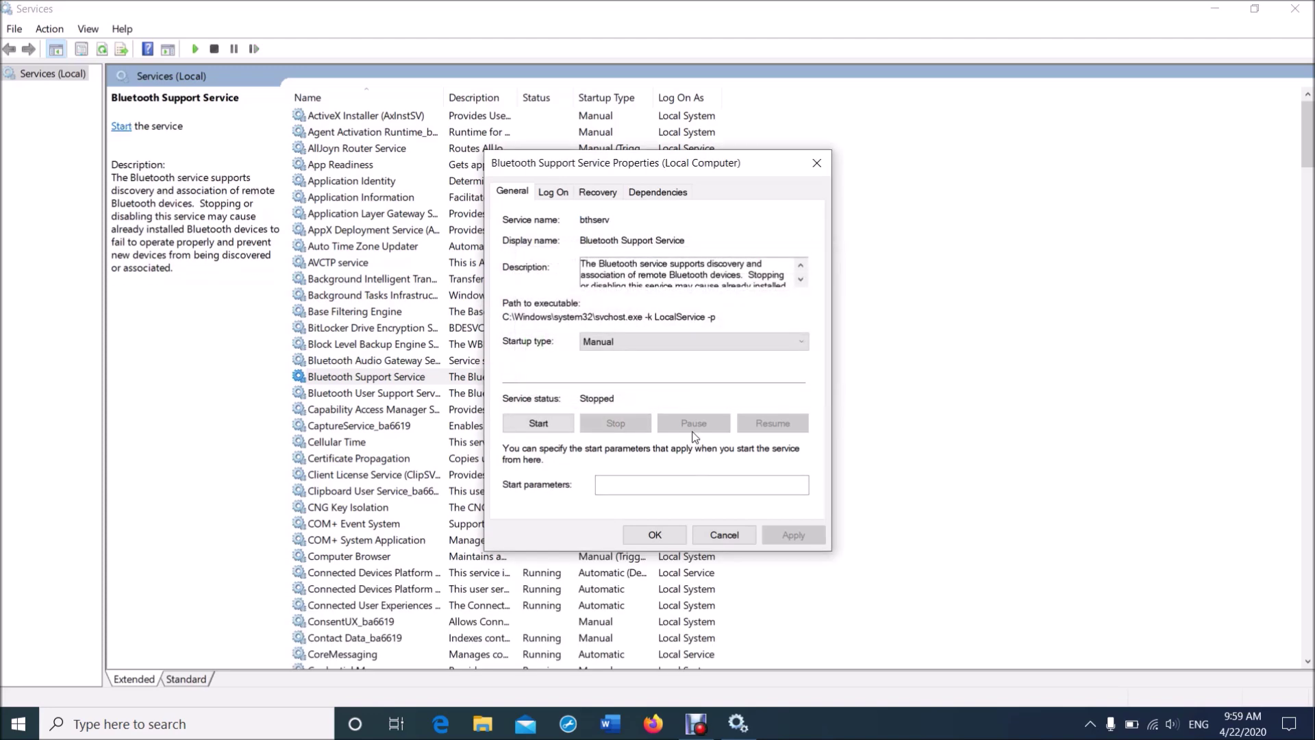
{"action": "left_click", "coordinate": [646, 344]}
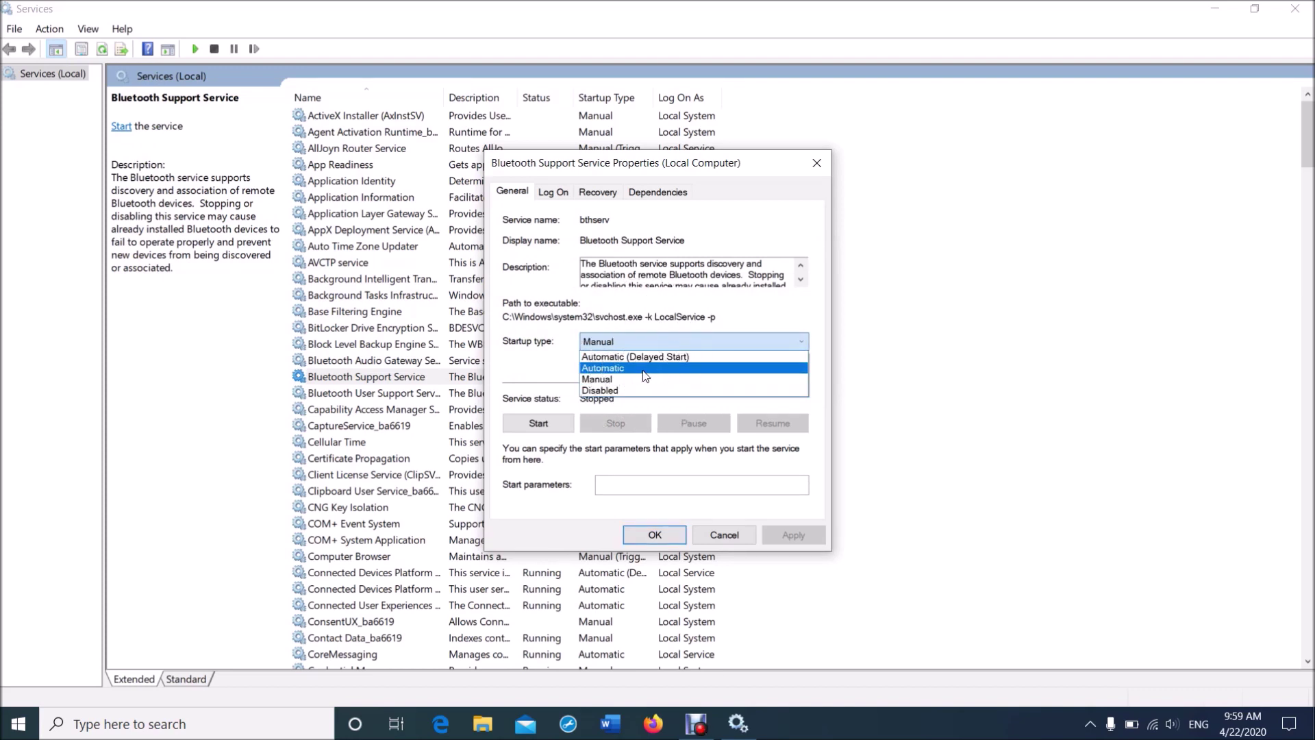
{"action": "left_click", "coordinate": [644, 370]}
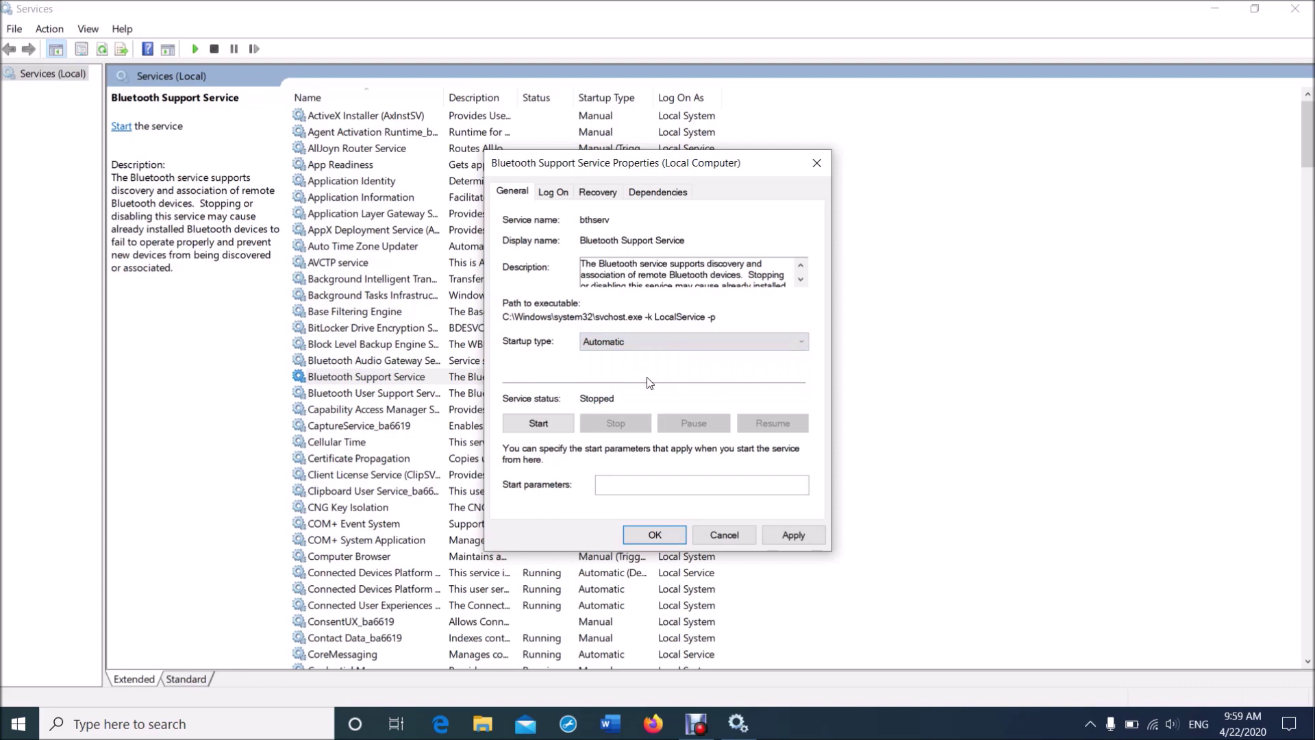
{"action": "left_click", "coordinate": [543, 426]}
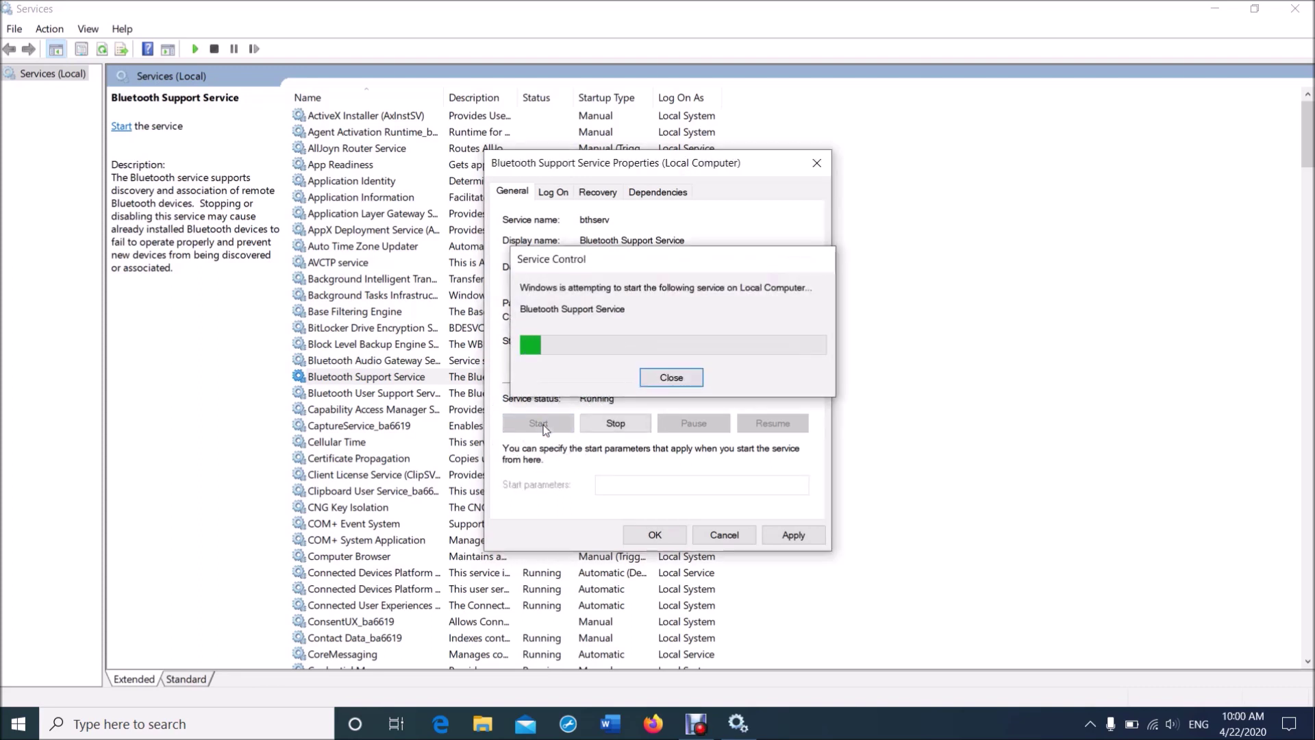
{"action": "left_click", "coordinate": [788, 534]}
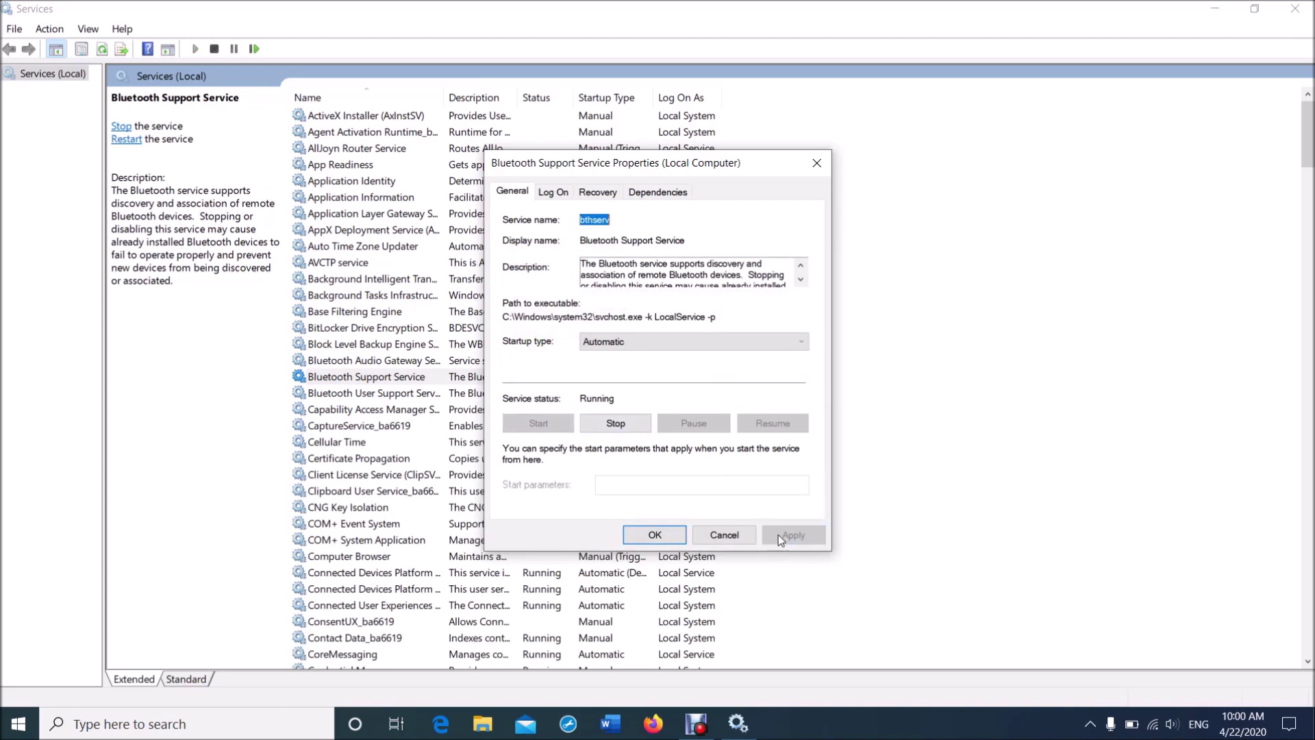
{"action": "left_click", "coordinate": [652, 535]}
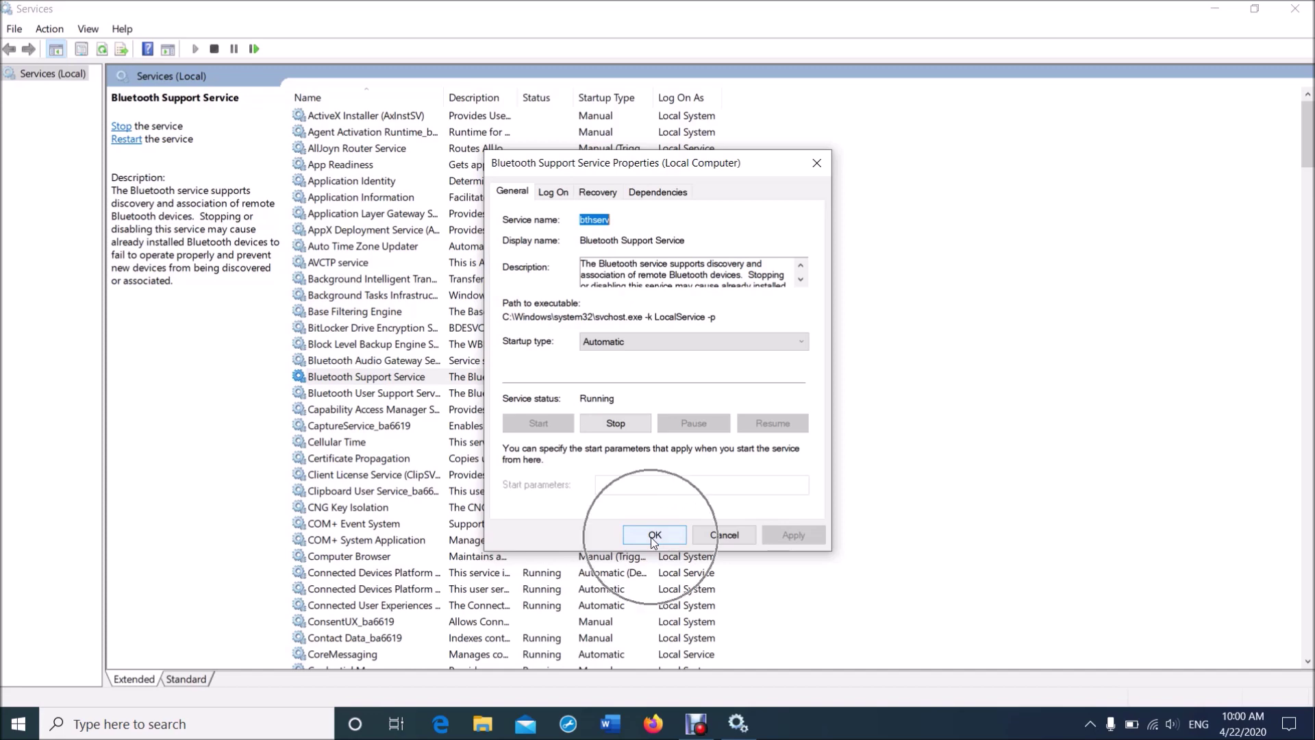
{"action": "left_click", "coordinate": [1292, 10]}
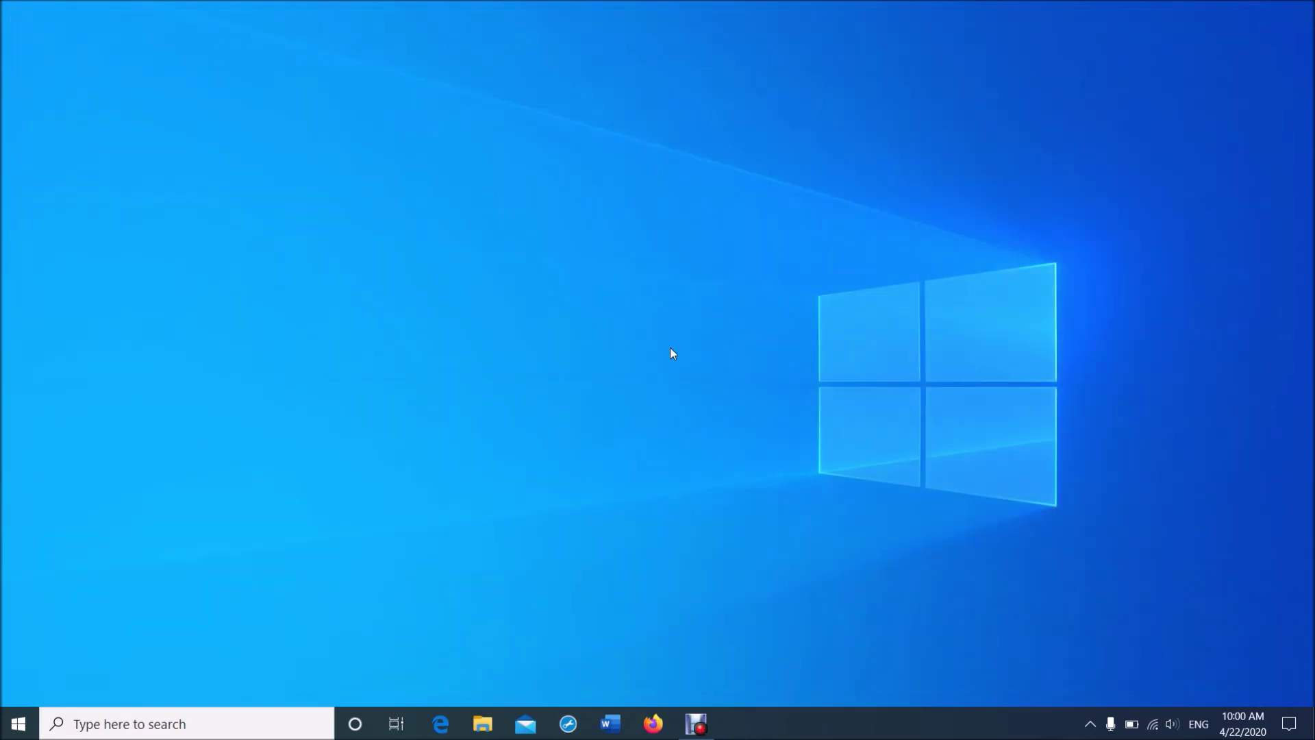
{"action": "left_click", "coordinate": [18, 724]}
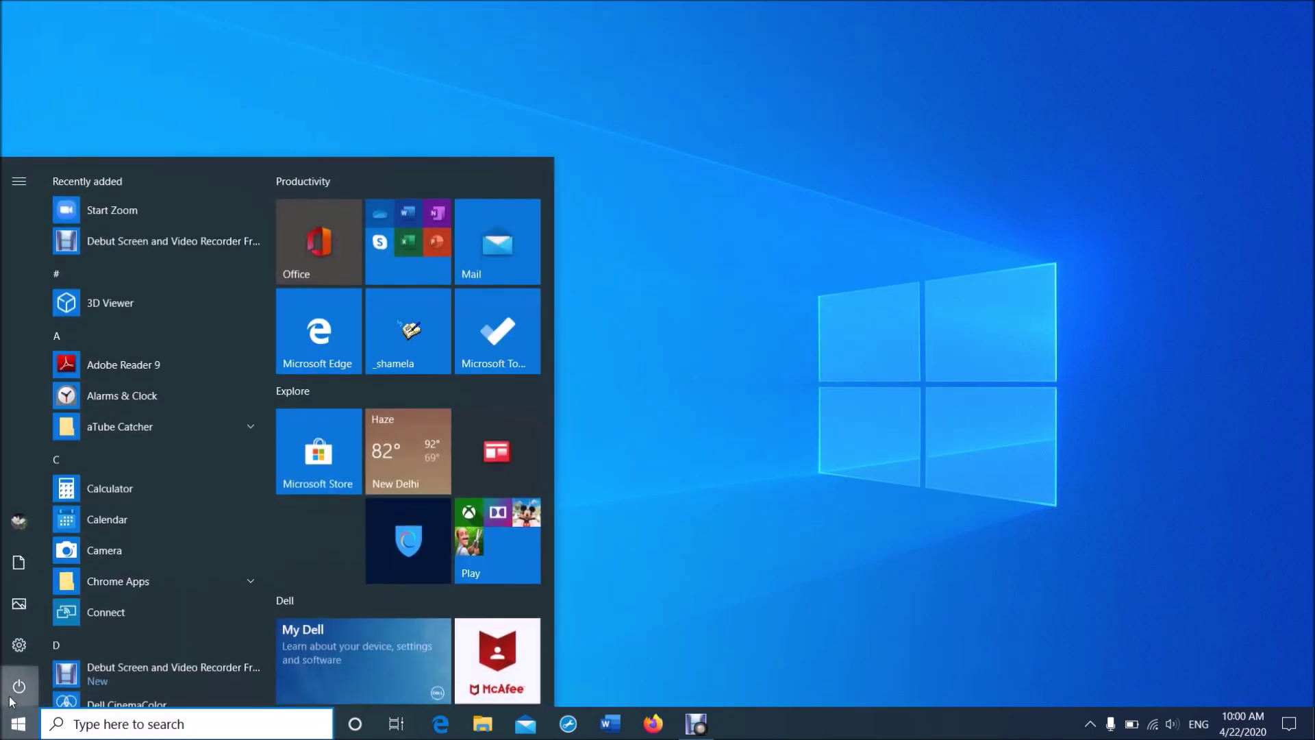
{"action": "left_click", "coordinate": [18, 686]}
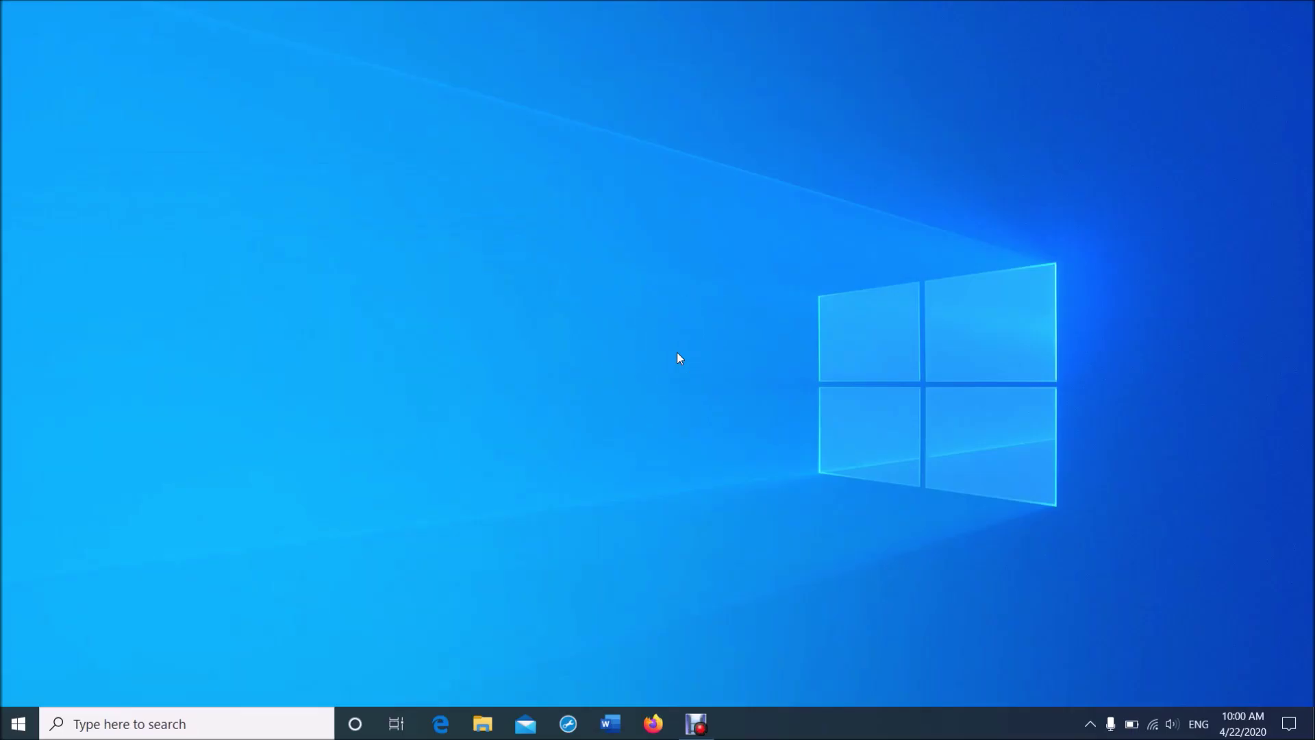
Search for regedit and run Registry Editor as administrator
{"action": "left_click", "coordinate": [215, 721]}
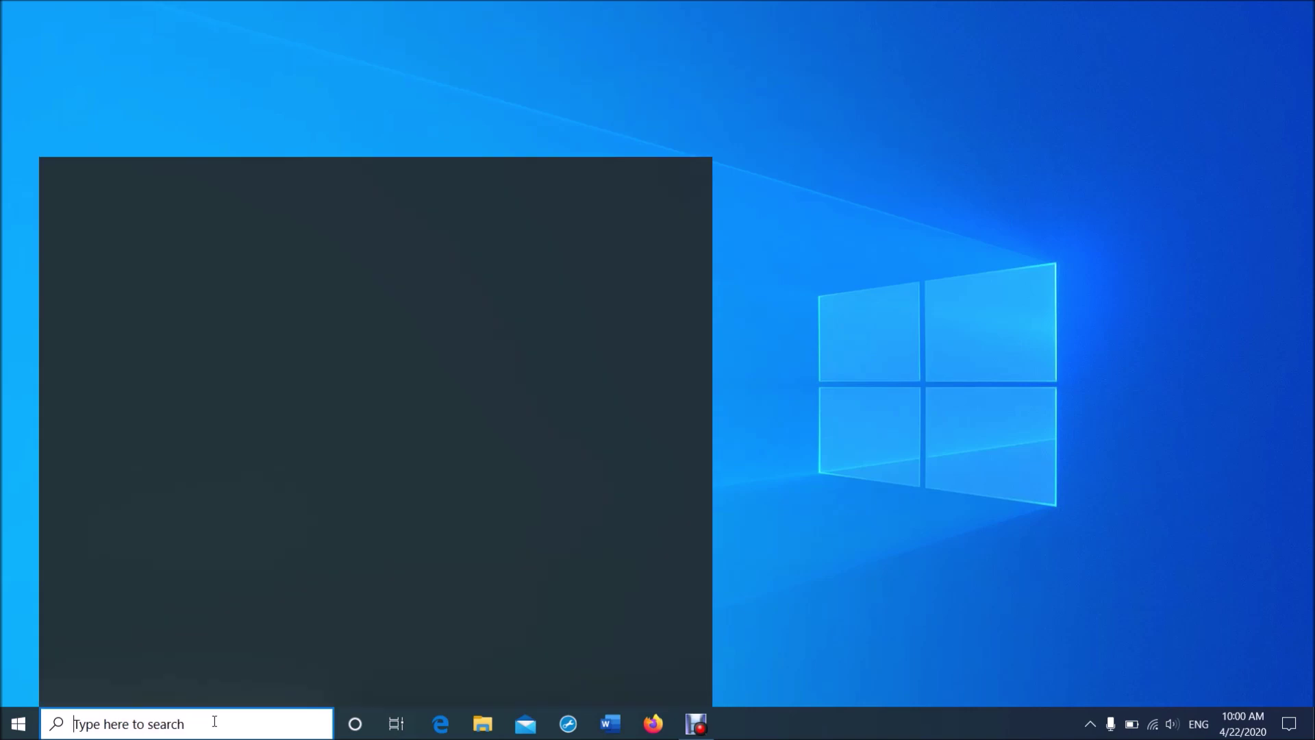
{"action": "type", "text": "rege"}
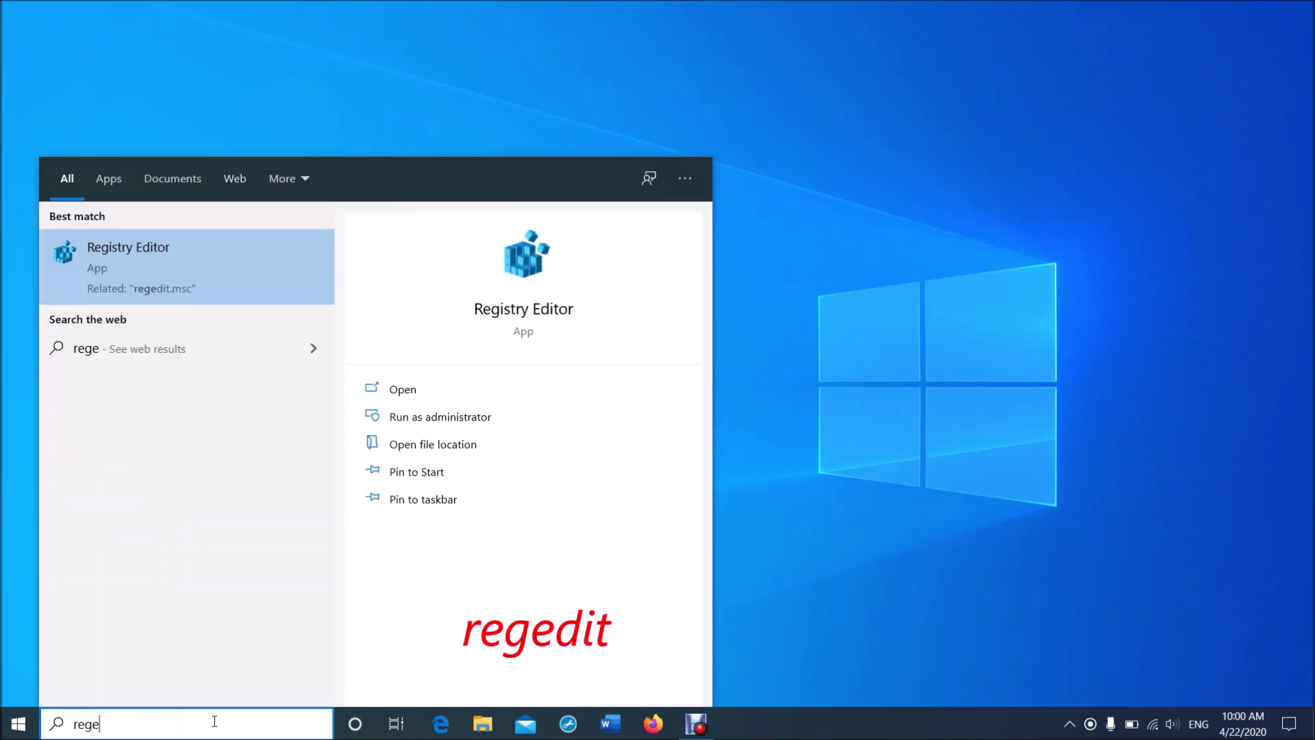
{"action": "type", "text": "dit"}
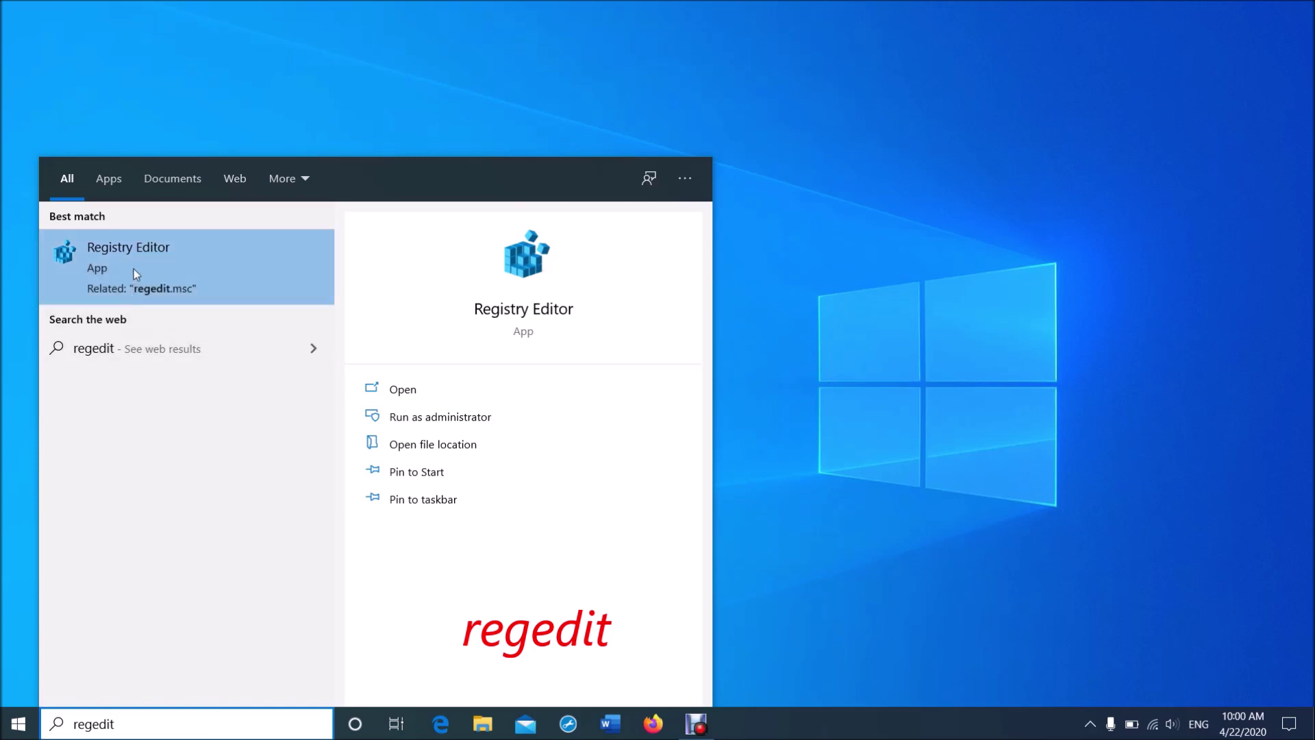
{"action": "right_click", "coordinate": [156, 263]}
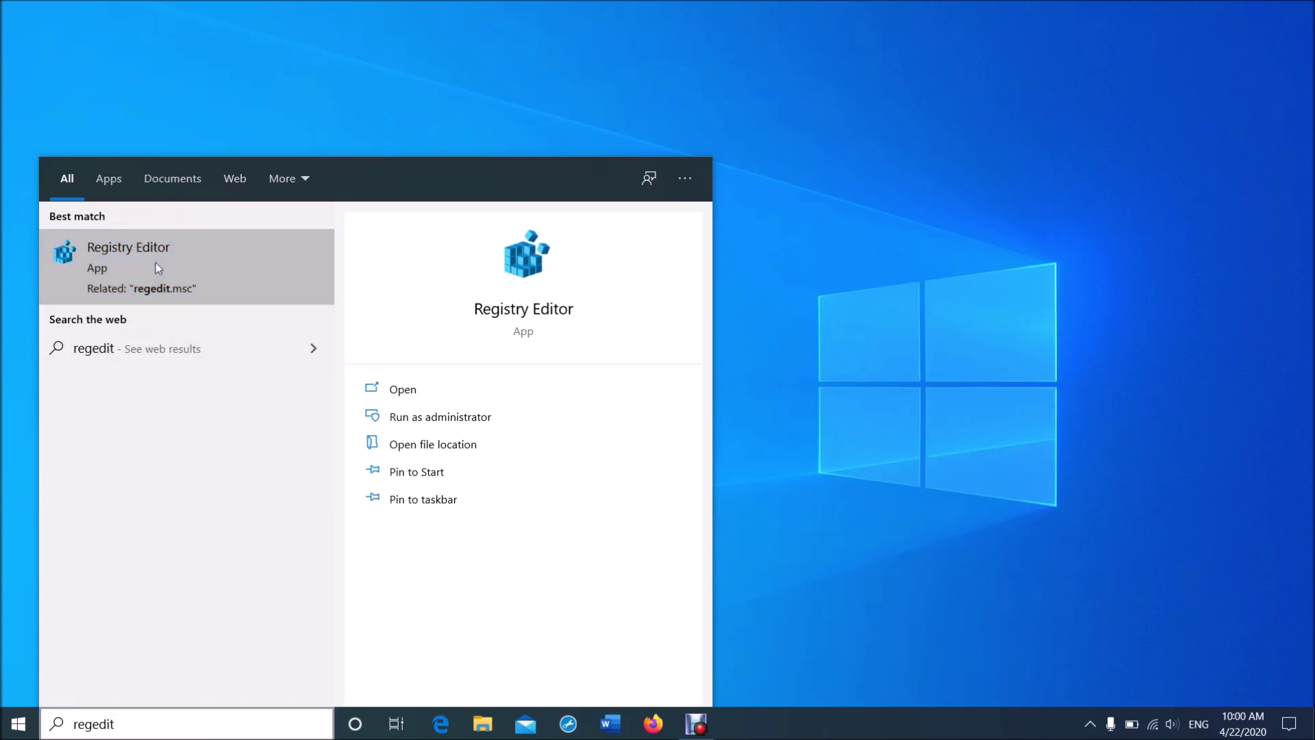
{"action": "left_click", "coordinate": [178, 283]}
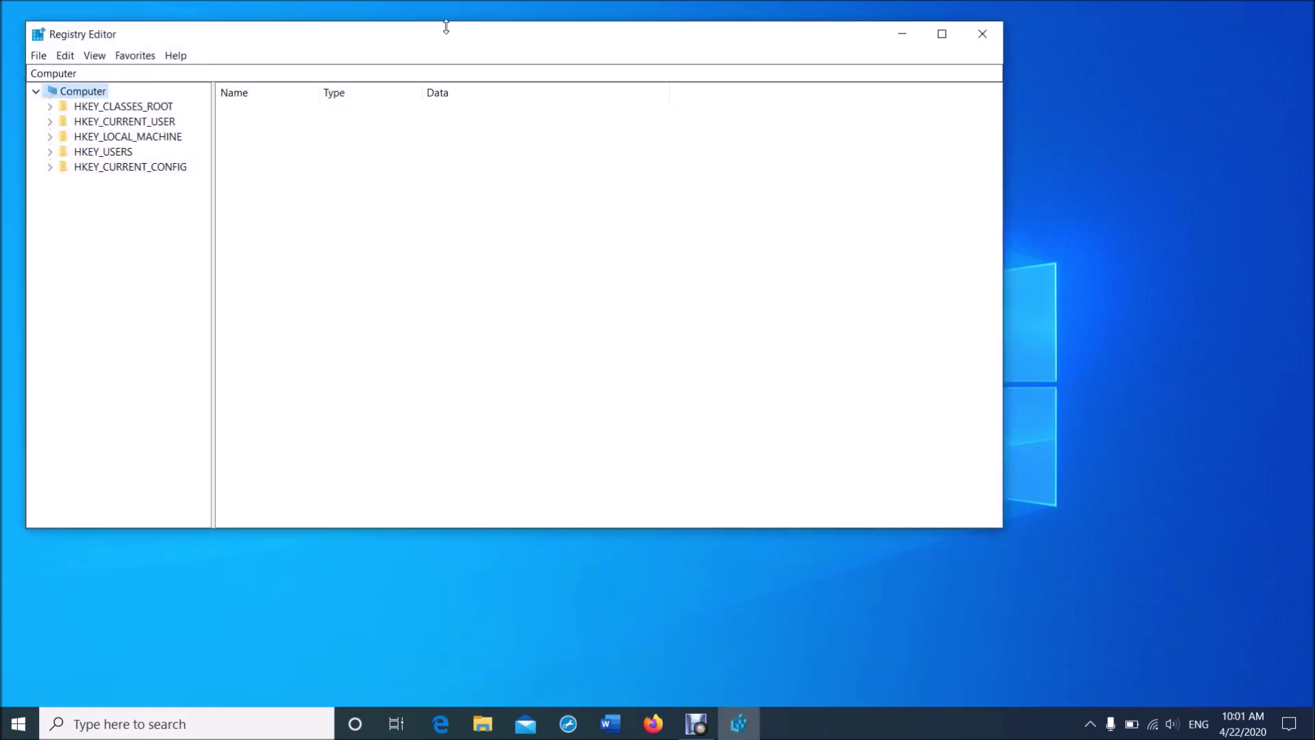
Navigate to HKEY_LOCAL_MACHINE\SOFTWARE\Microsoft\Windows NT\CurrentVersion and select its CurrentVersion value (6.3)
{"action": "left_click_drag", "start_coordinate": [446, 35], "coordinate": [559, 73]}
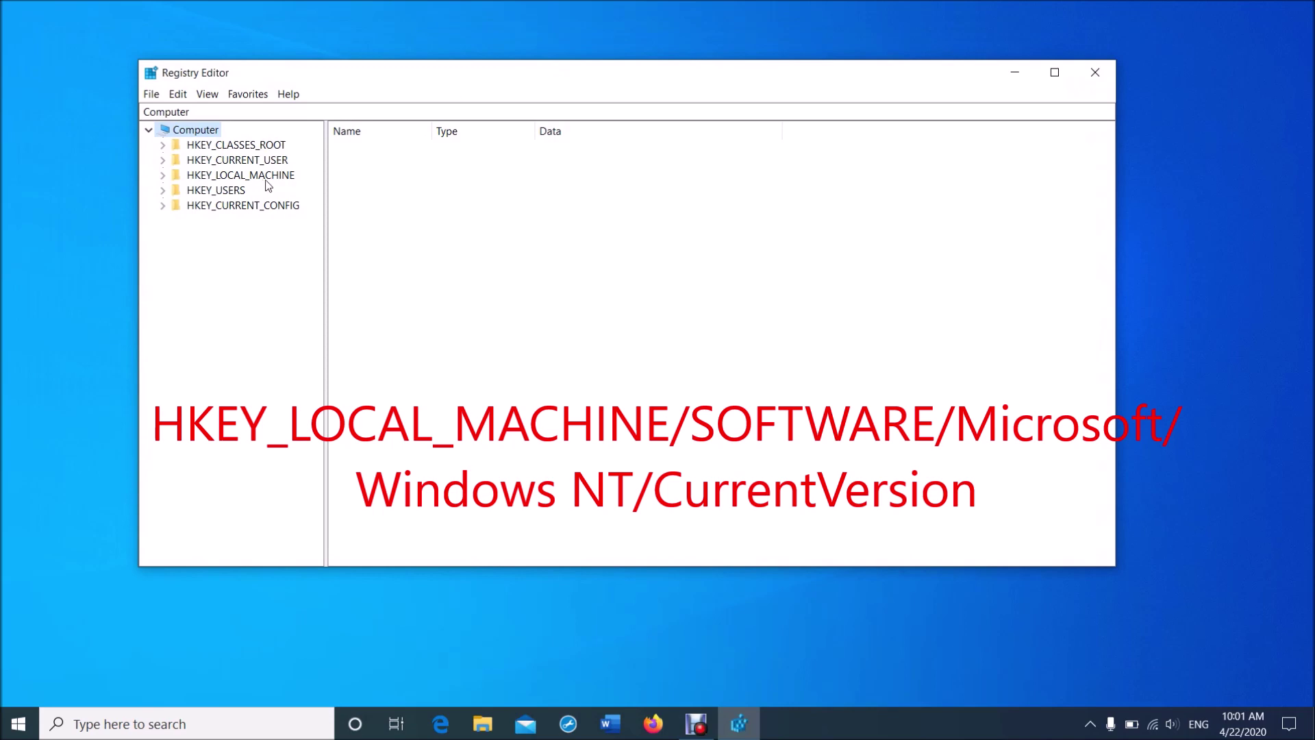
{"action": "left_click", "coordinate": [162, 175]}
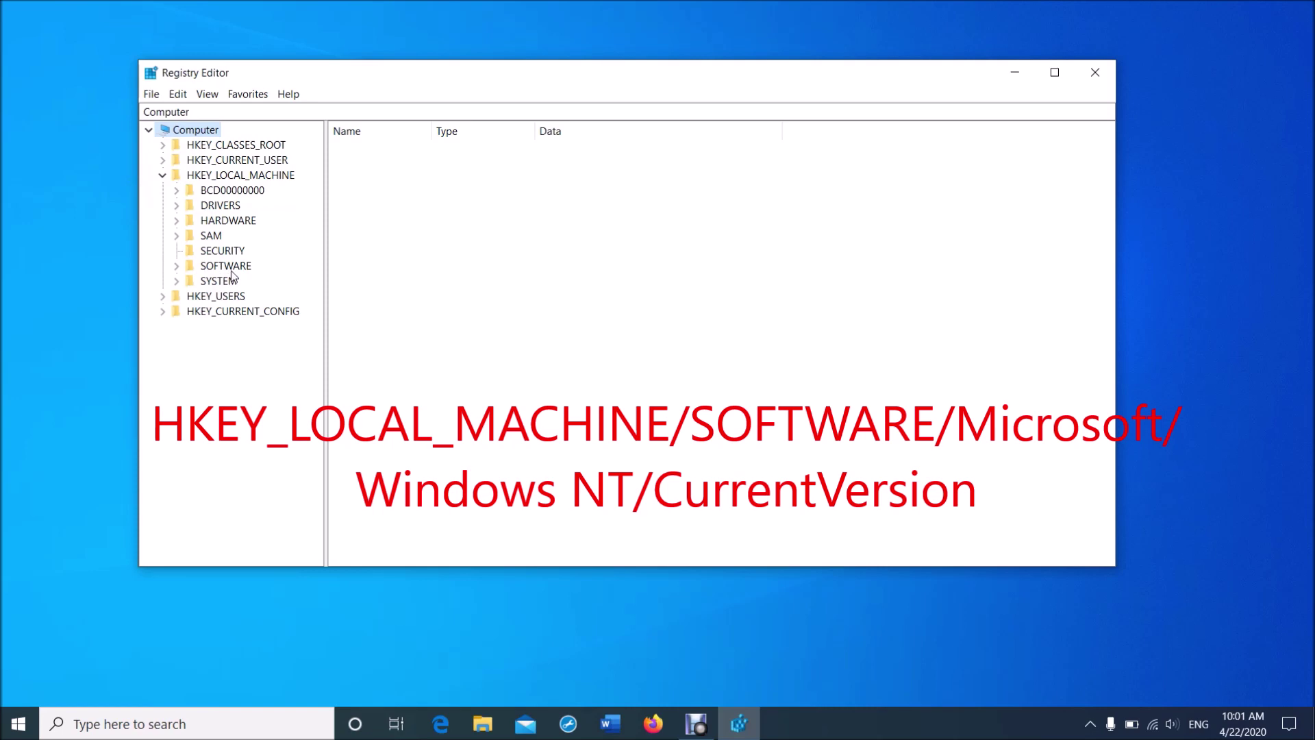
{"action": "left_click", "coordinate": [179, 269]}
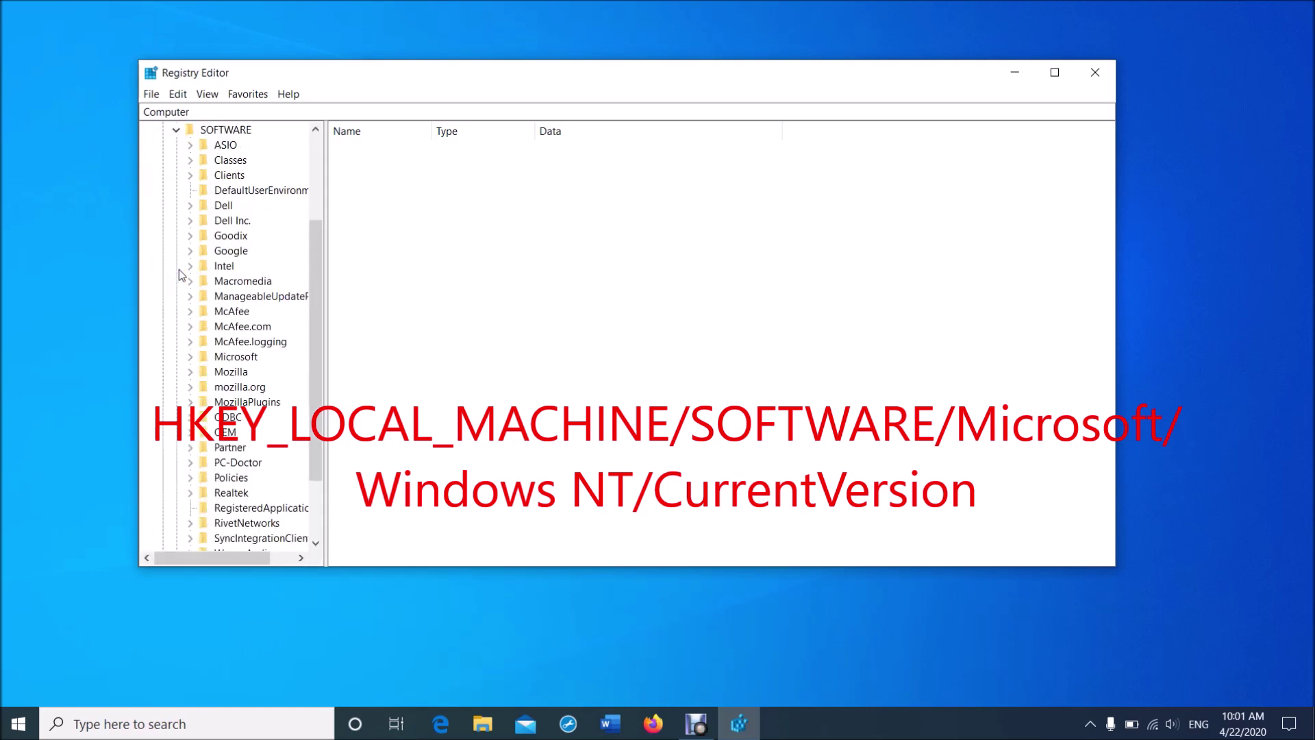
{"action": "left_click", "coordinate": [192, 360]}
{"action": "scroll", "coordinate": [219, 369], "scroll_direction": "down", "scroll_amount": 20}
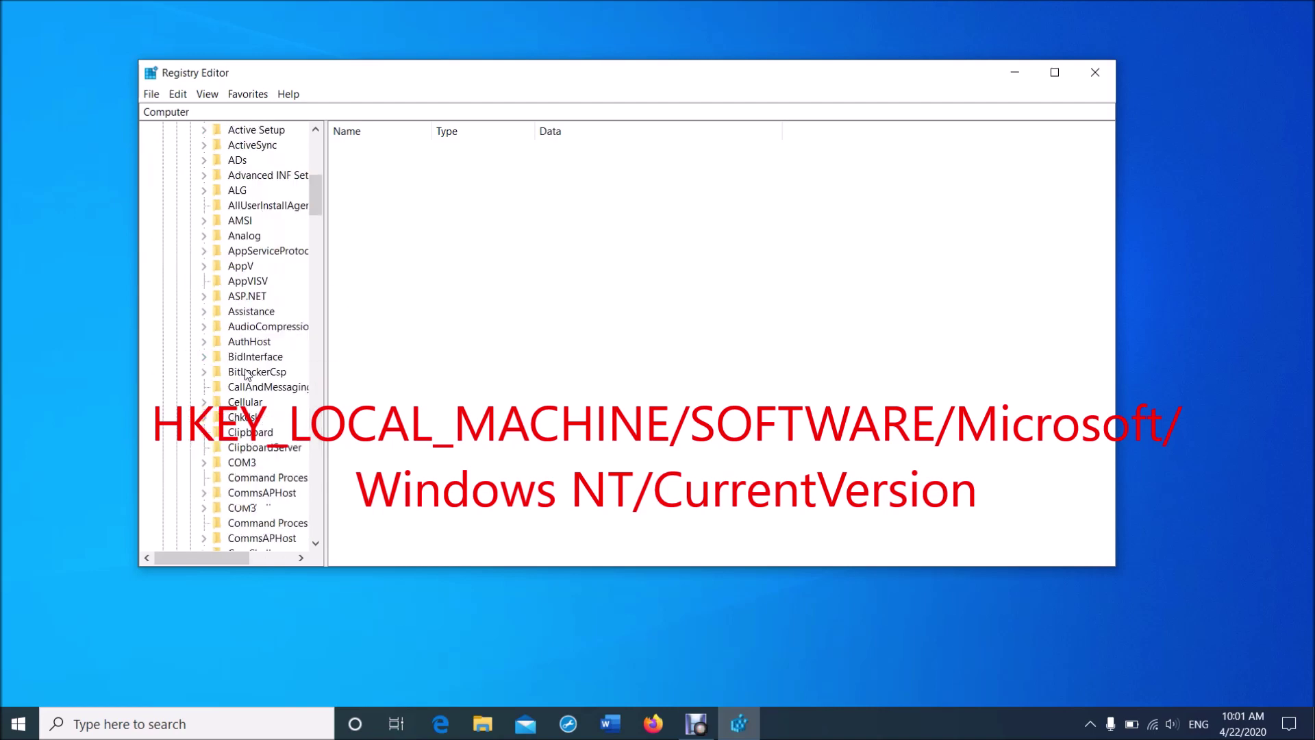
{"action": "scroll", "coordinate": [246, 374], "scroll_direction": "down", "scroll_amount": 20}
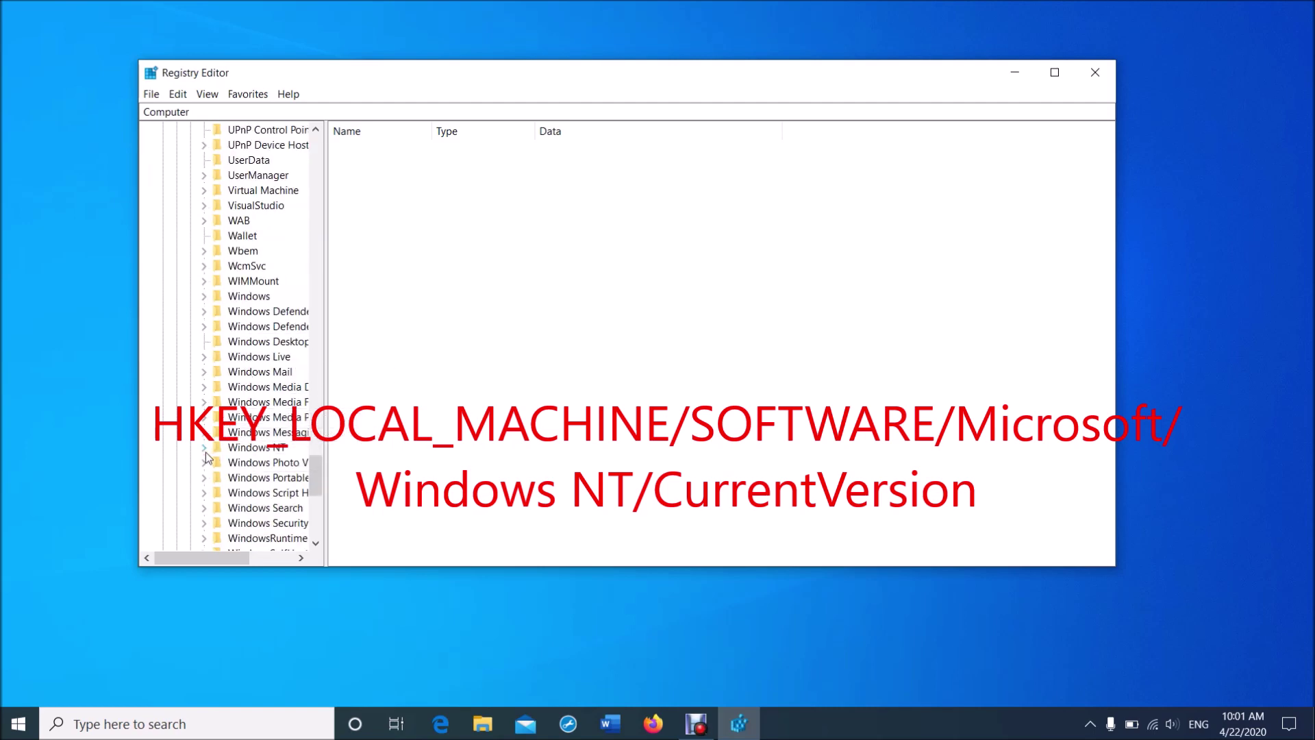
{"action": "left_click", "coordinate": [204, 450]}
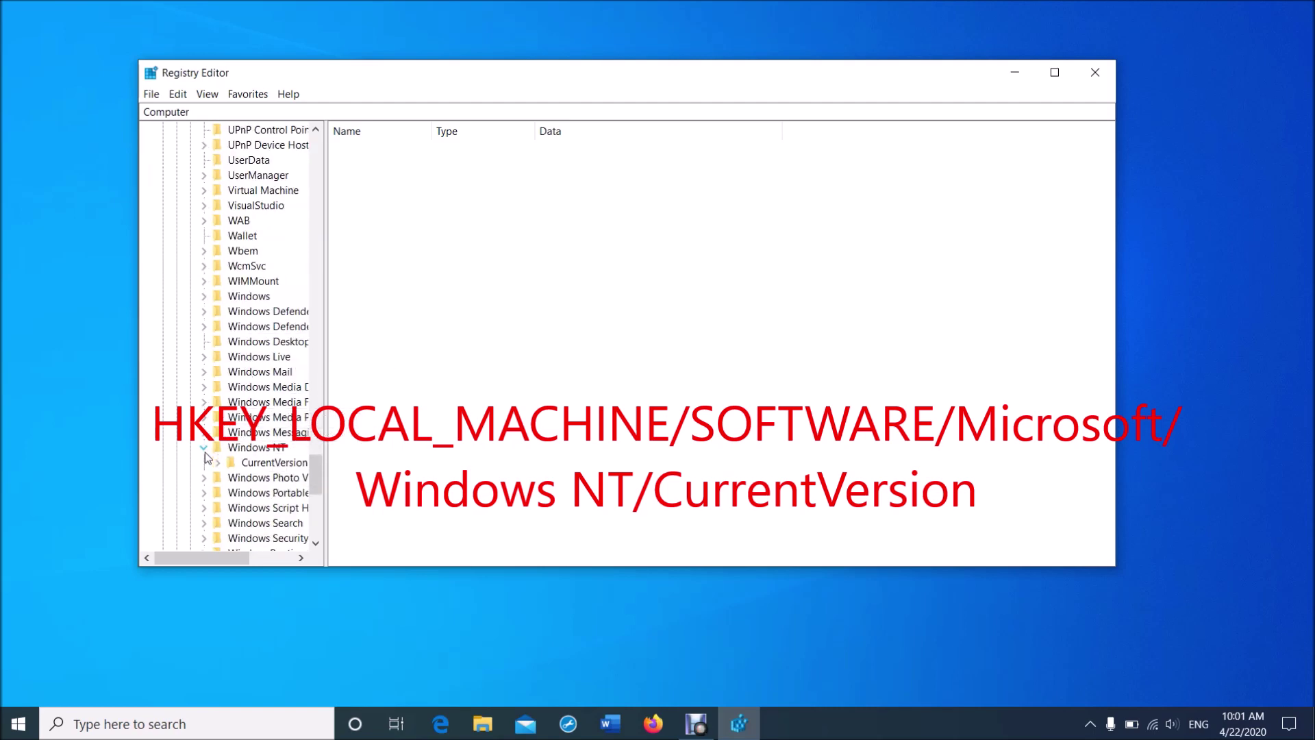
{"action": "left_click", "coordinate": [272, 463]}
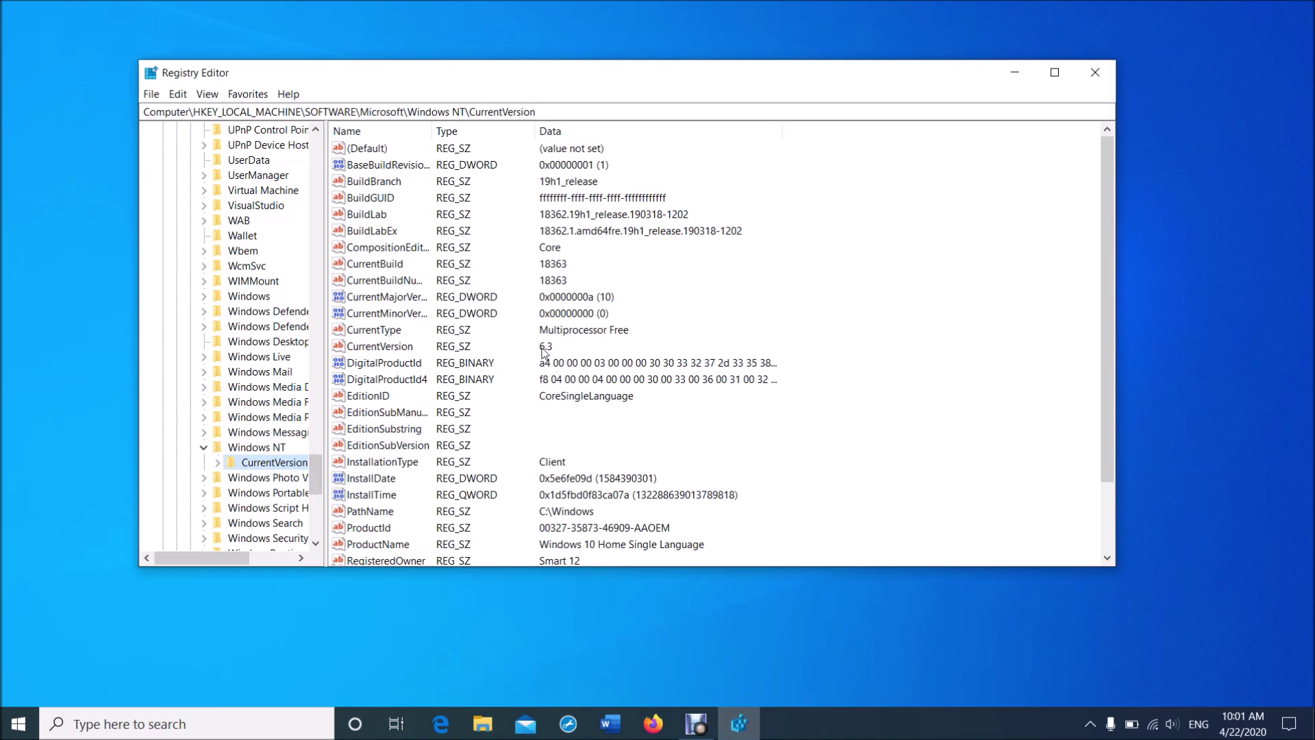
{"action": "left_click", "coordinate": [402, 352]}
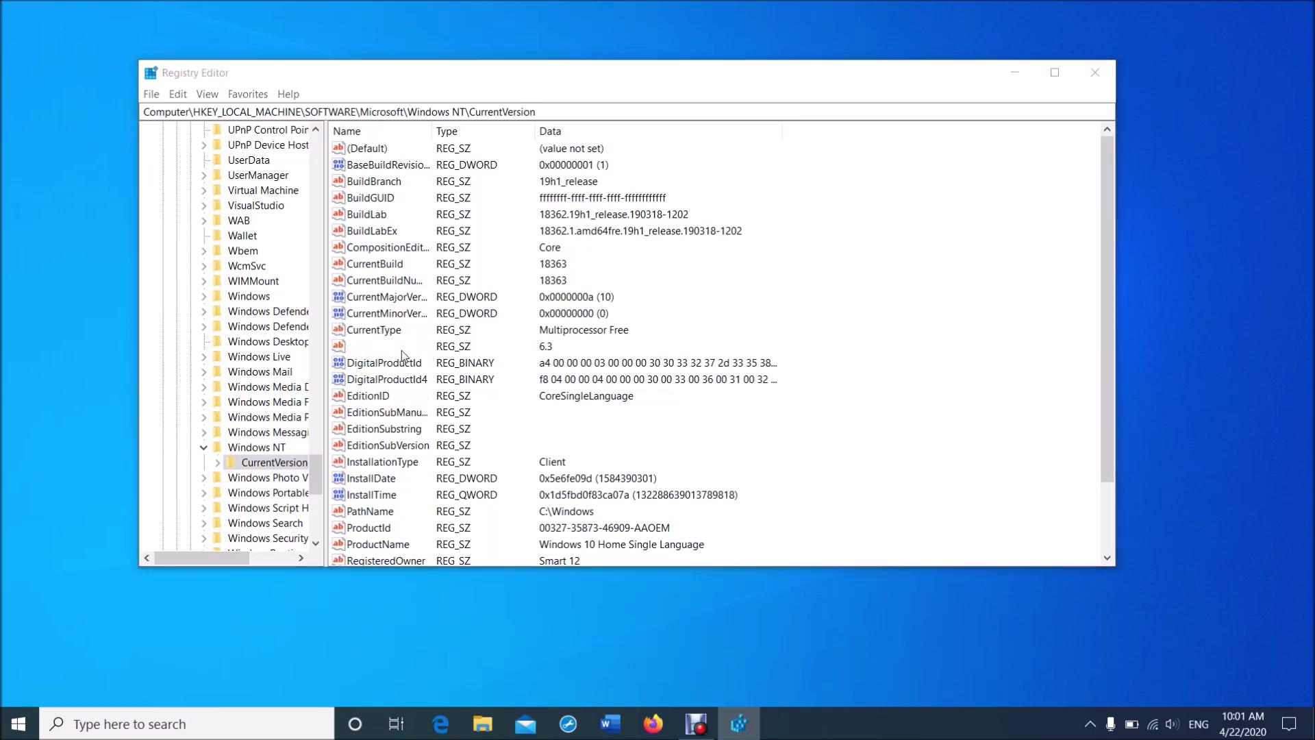
Change the CurrentVersion value data from 6.3 to 6.2, then close Registry Editor
{"action": "double_click", "coordinate": [403, 348]}
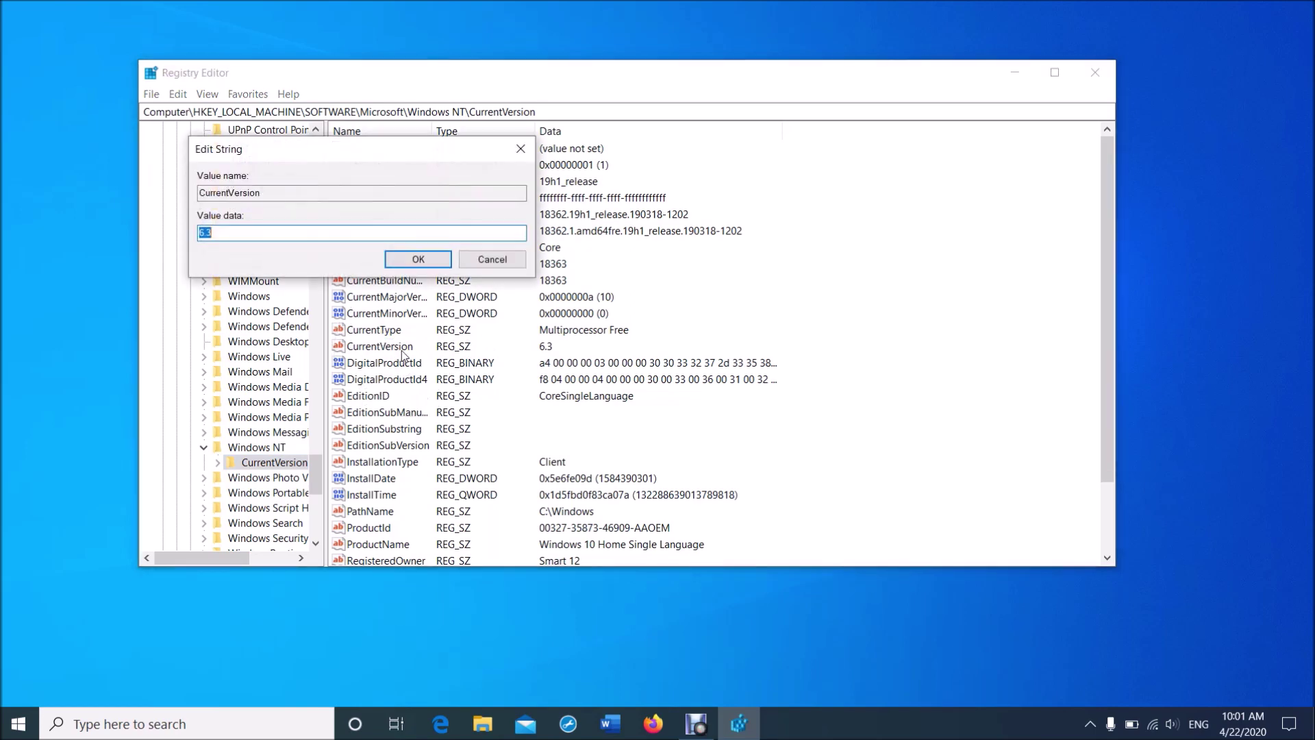
{"action": "left_click", "coordinate": [253, 234]}
{"action": "left_click", "coordinate": [408, 261]}
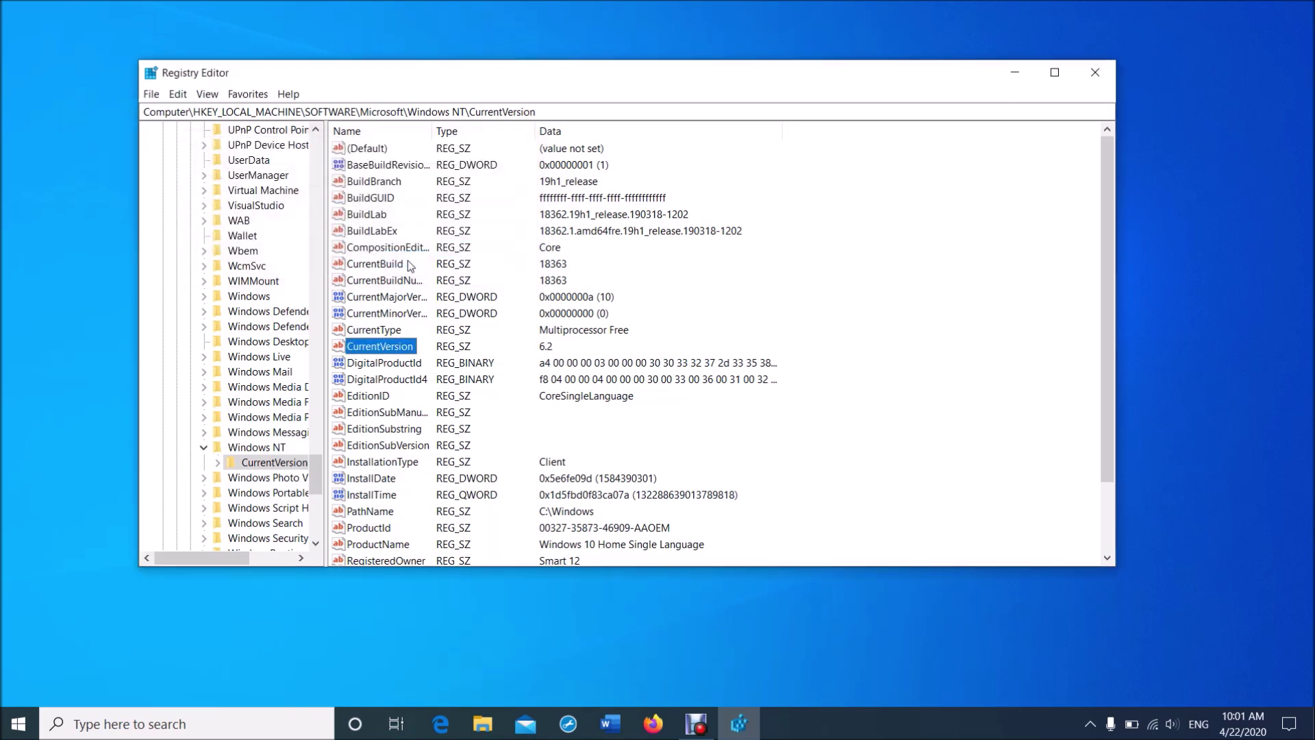
{"action": "left_click", "coordinate": [1105, 75]}
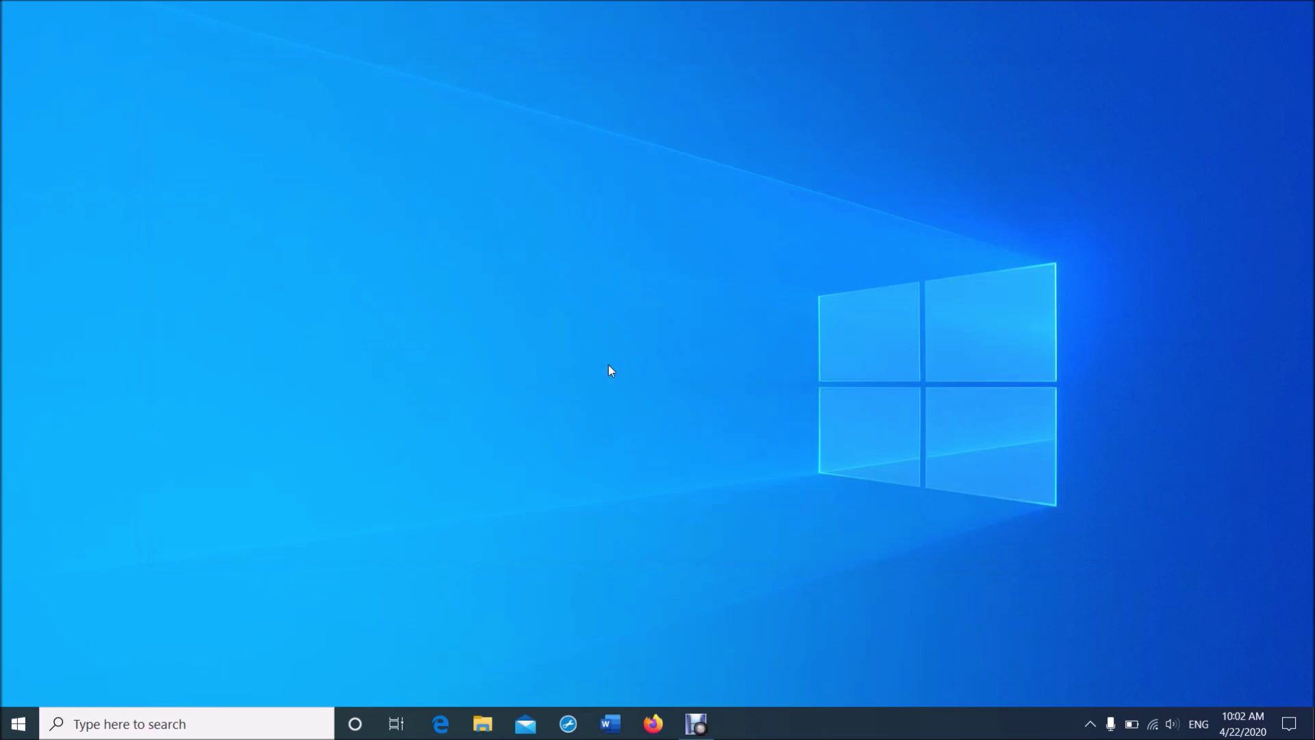
Open the Start menu's Power options, then dismiss them without choosing anything
{"action": "left_click", "coordinate": [11, 730]}
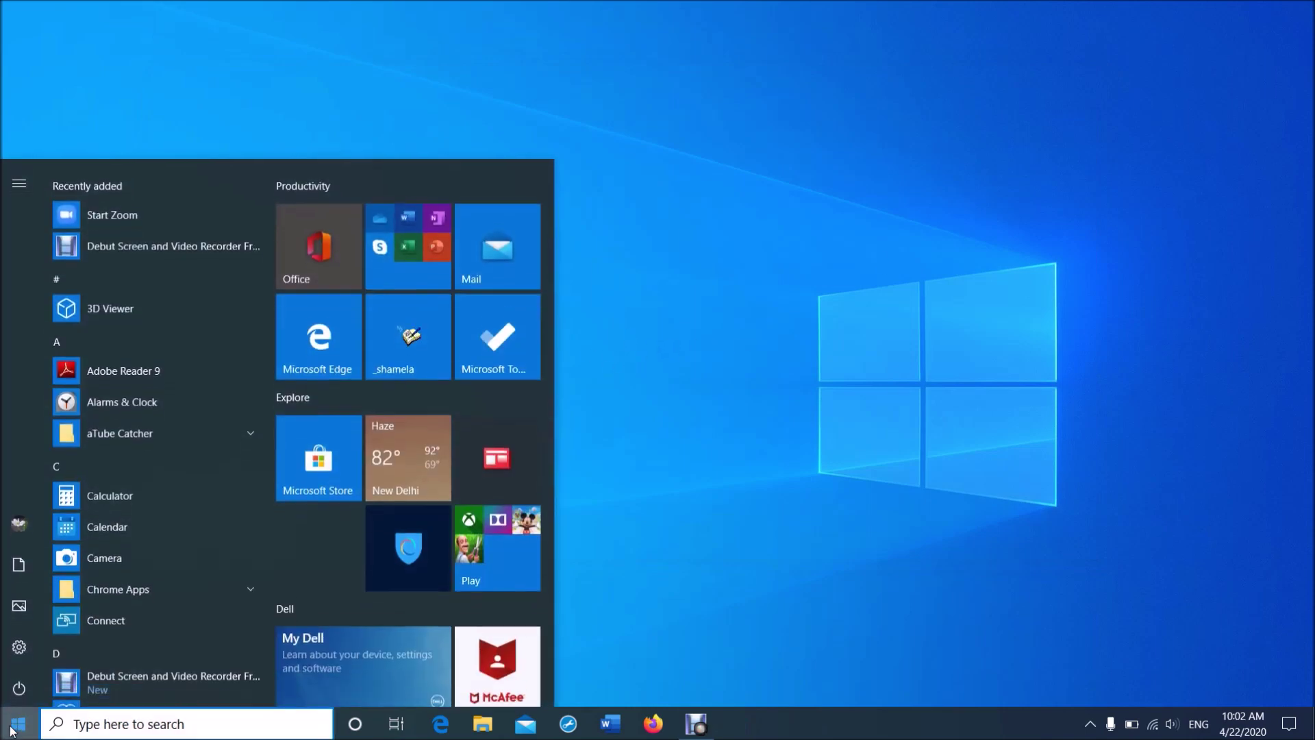
{"action": "left_click", "coordinate": [19, 687]}
{"action": "left_click", "coordinate": [24, 649]}
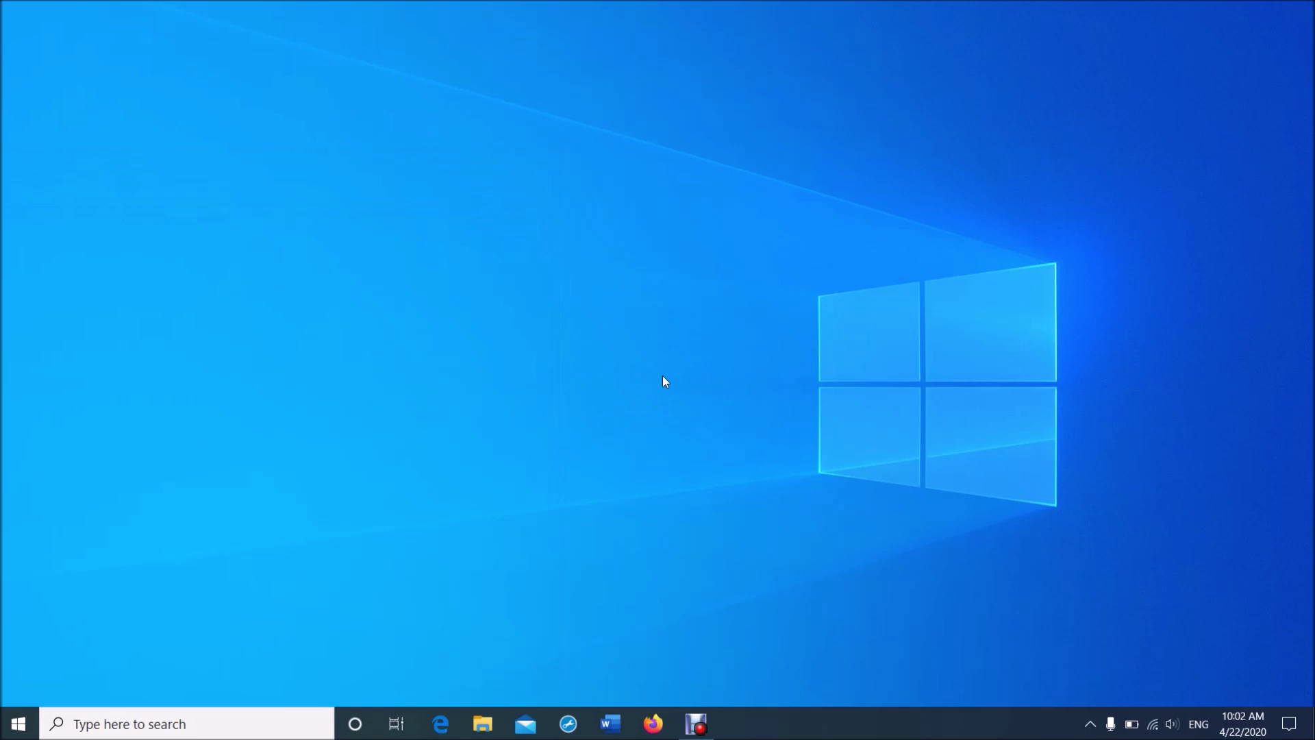